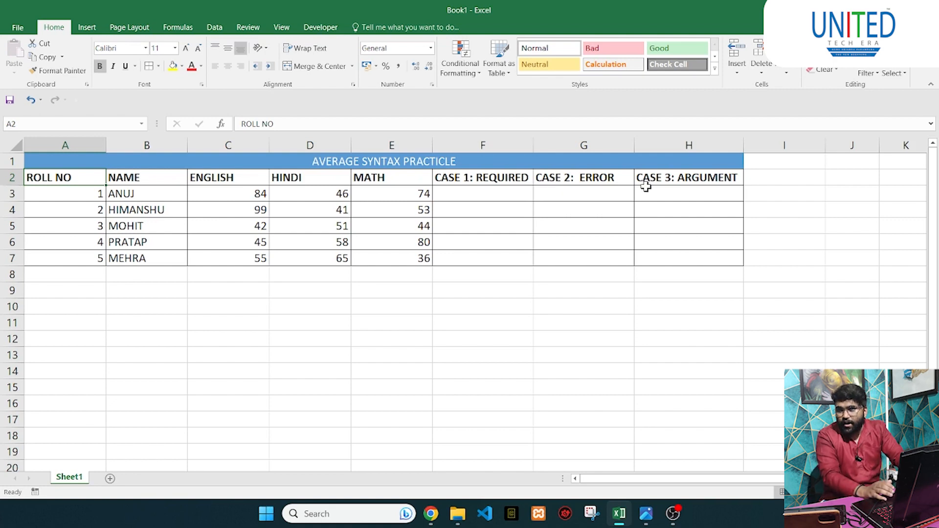
Search Windows for KEYBOARD and open the On-Screen Keyboard.
left_click(443, 194)
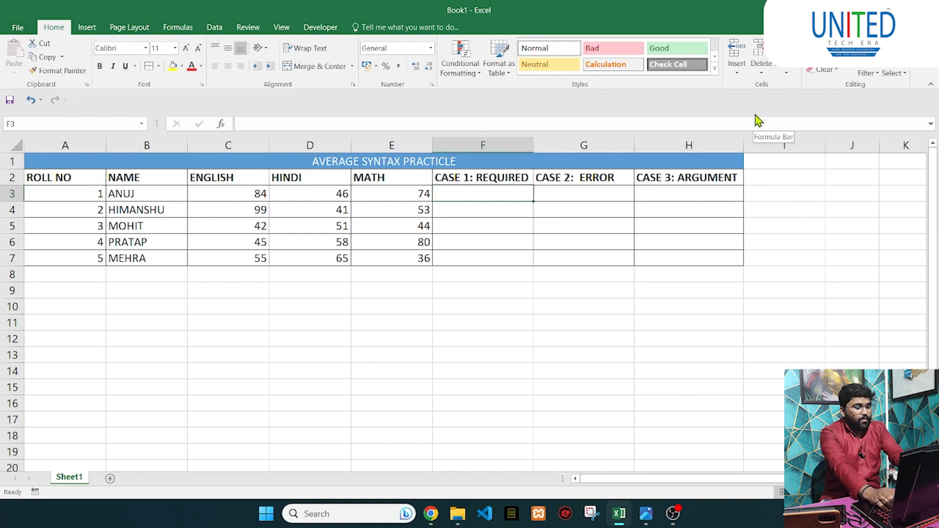
key("super")
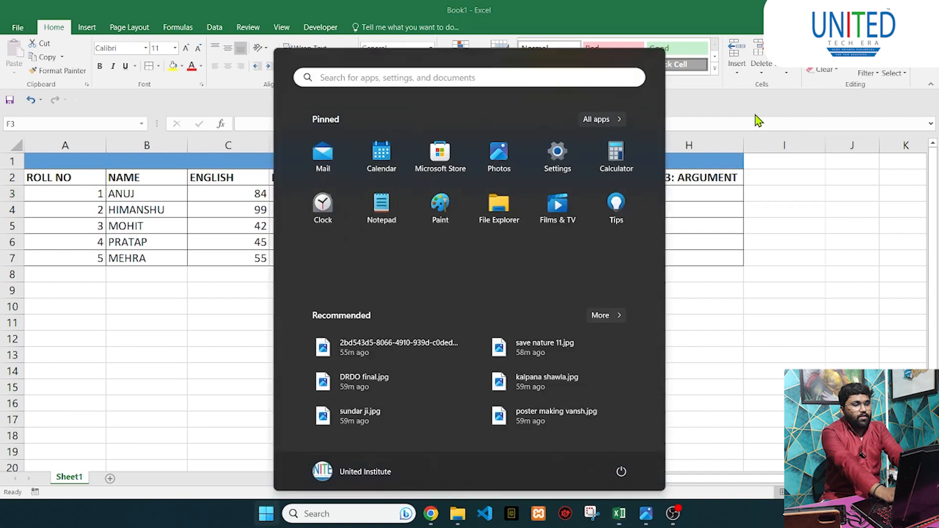
type("KEYBOARD")
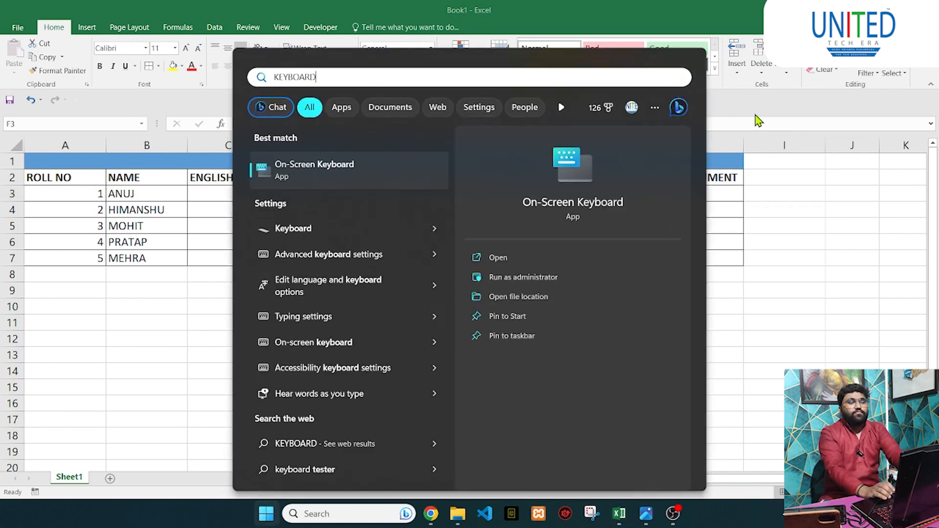
key("Return")
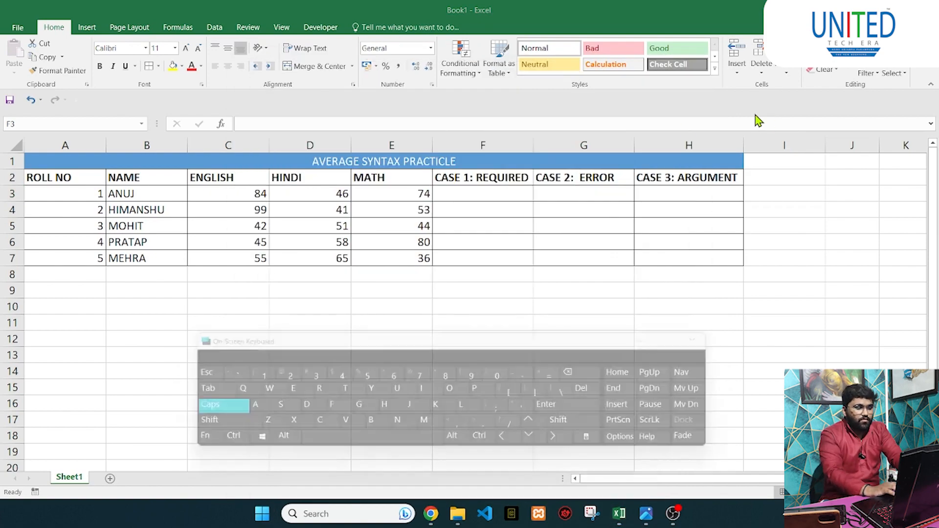
Start an AVERAGE formula in cell F3 of the CASE 1: REQUIRED column, leaving its first argument open.
left_click(475, 198)
key("Caps_Lock")
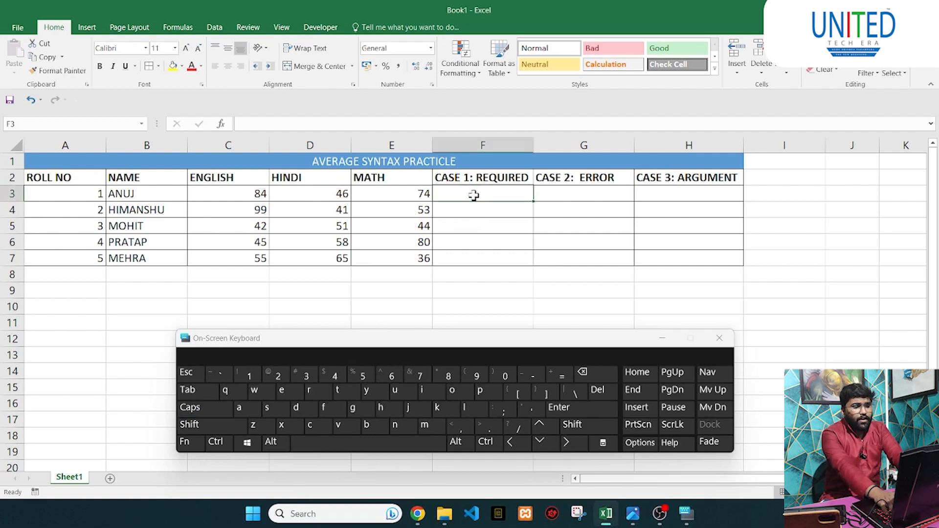
type("=")
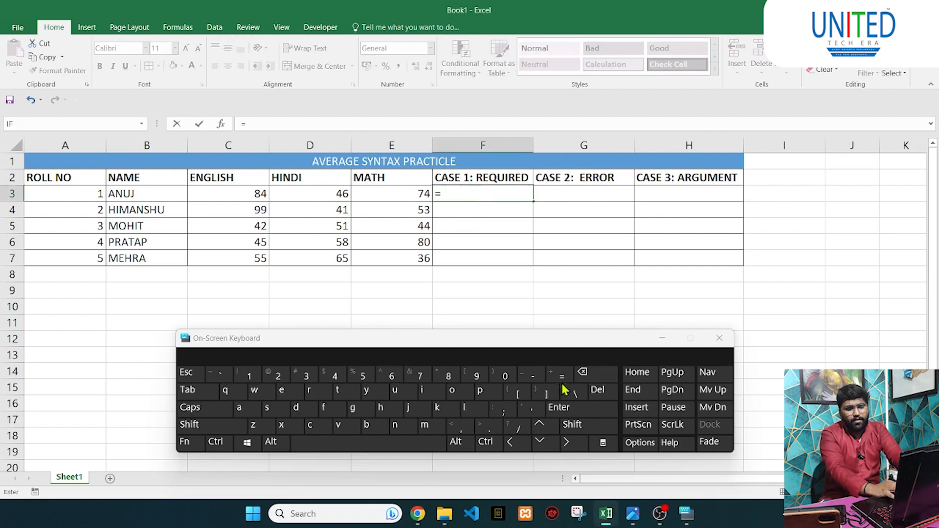
type("average")
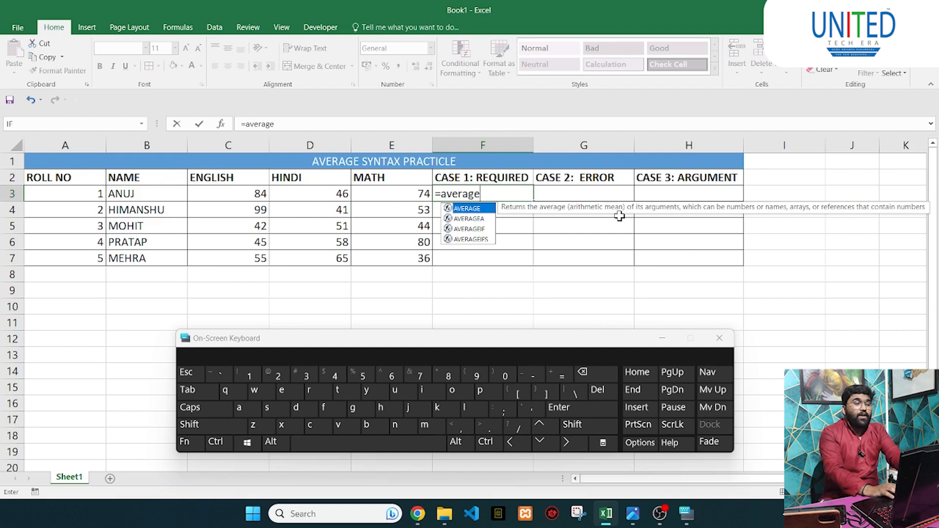
type("(")
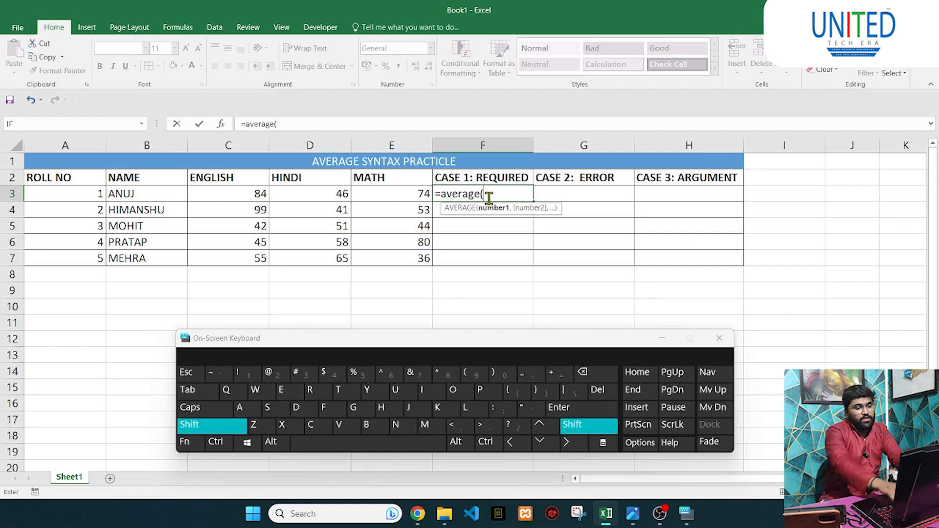
key("BackSpace")
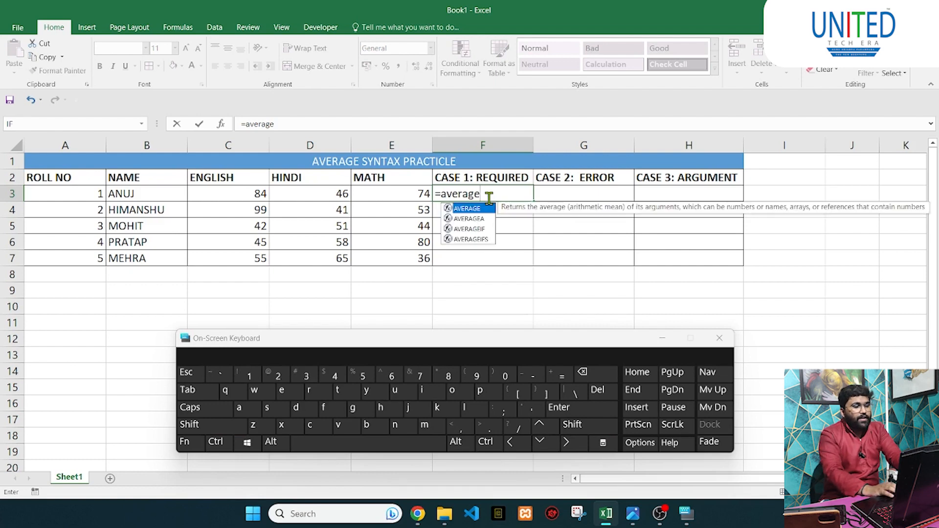
left_click(187, 391)
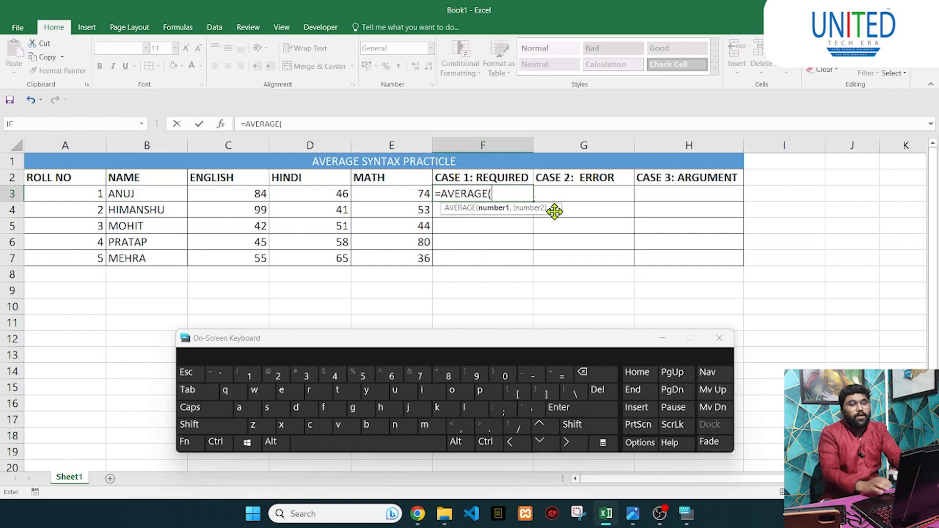
mouse_move(531, 208)
left_mouse_down()
mouse_move(885, 283)
mouse_move(659, 227)
mouse_move(527, 208)
left_mouse_up()
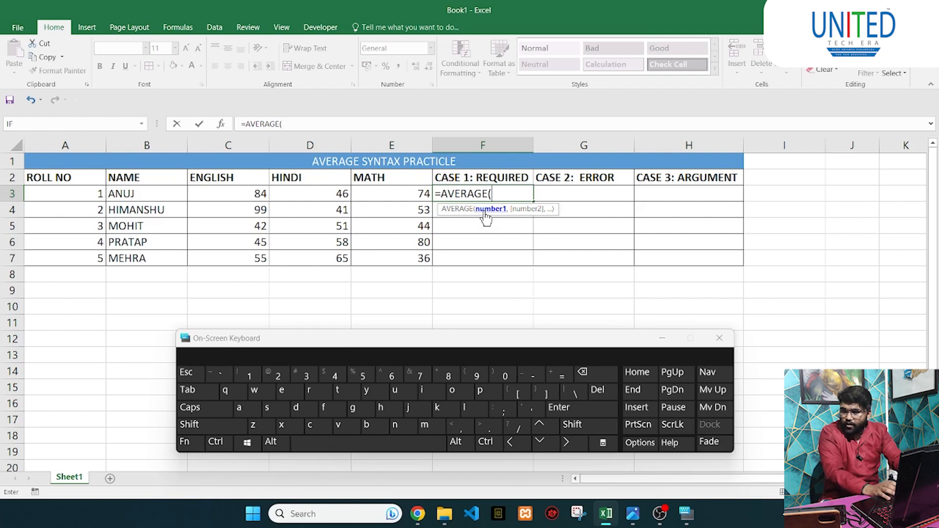
Add a long run of empty arguments to the AVERAGE formula in F3 to show its optional number arguments, and remove them again.
type(",,")
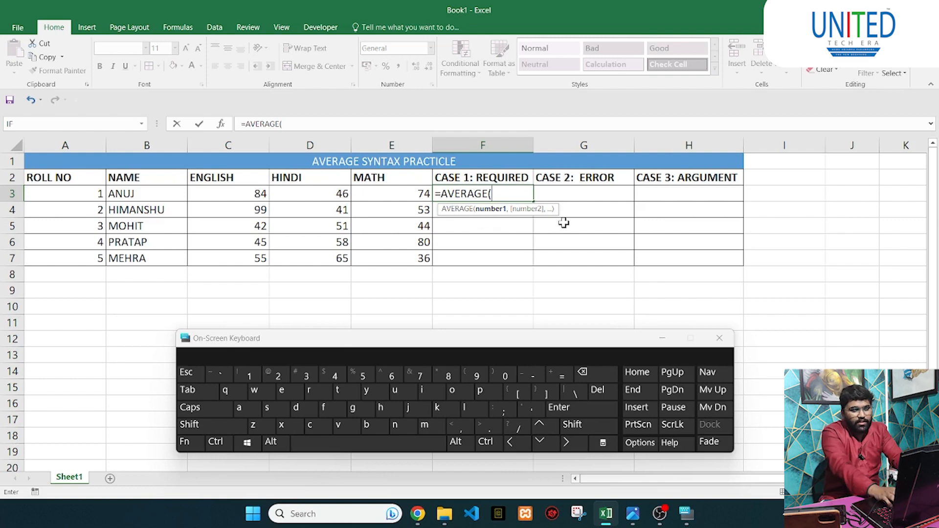
type(",,,,,,,,,,,")
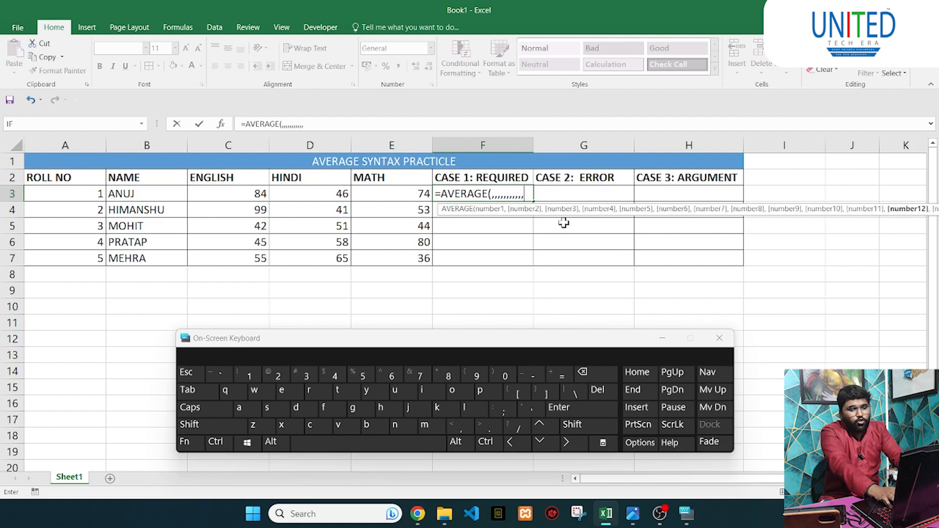
type(",,,,,,,,,,,,,,,,,,,,,,,,,,,,,,,,,,,,,")
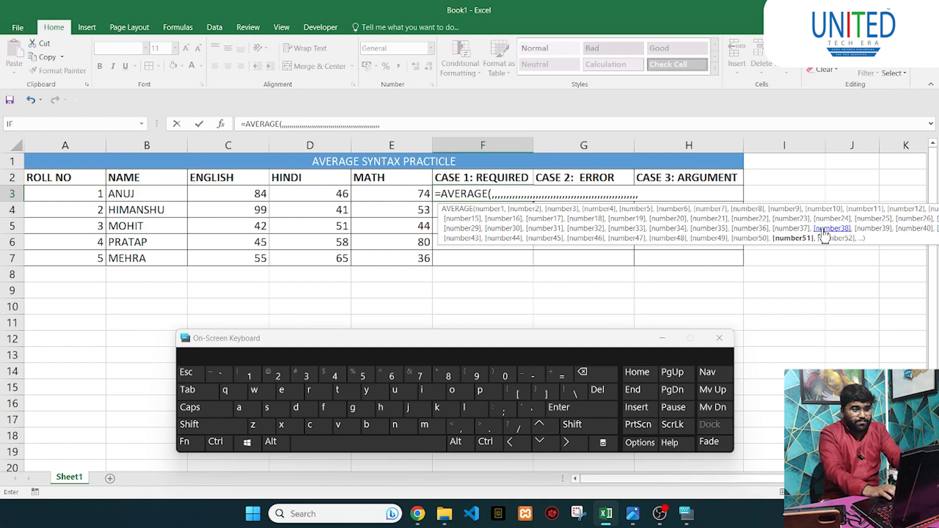
key("BackSpace")
key("BackSpace")
key("BackSpace")
key("BackSpace")
key("BackSpace")
key("BackSpace")
key("BackSpace")
key("BackSpace")
key("BackSpace")
key("BackSpace")
key("BackSpace")
key("BackSpace")
key("BackSpace")
key("BackSpace")
key("BackSpace")
key("BackSpace")
key("BackSpace")
key("BackSpace")
key("BackSpace")
key("BackSpace")
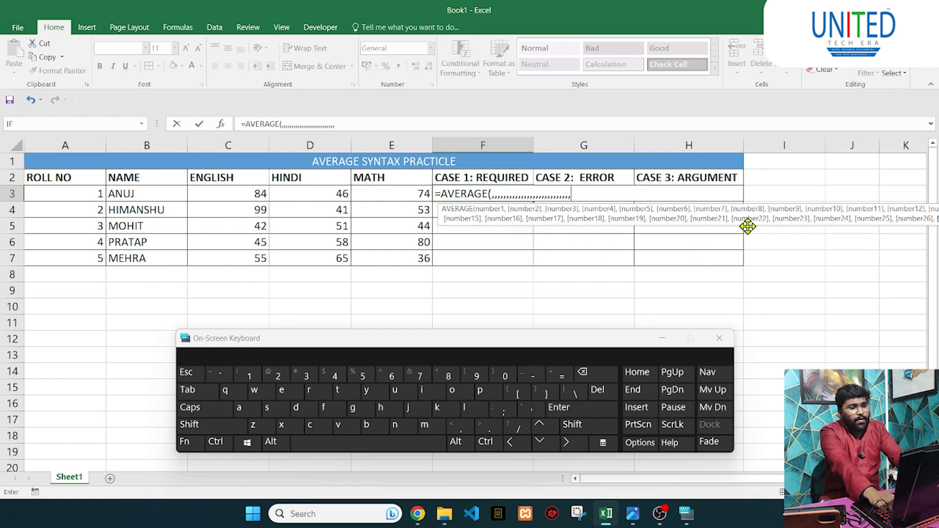
key("BackSpace")
key("BackSpace")
key("BackSpace")
key("BackSpace")
key("BackSpace")
key("BackSpace")
key("BackSpace")
key("BackSpace")
key("BackSpace")
key("BackSpace")
key("BackSpace")
key("BackSpace")
key("BackSpace")
key("BackSpace")
key("BackSpace")
key("BackSpace")
key("BackSpace")
key("BackSpace")
key("BackSpace")
key("BackSpace")
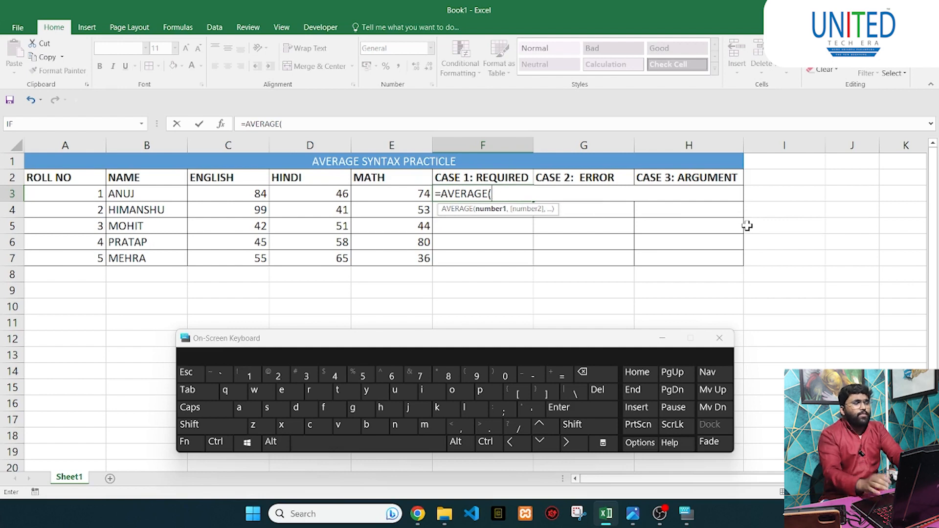
Complete the F3 formula as =AVERAGE(D3) using the first student's HINDI mark, and reselect the cell to check it.
left_click(292, 194)
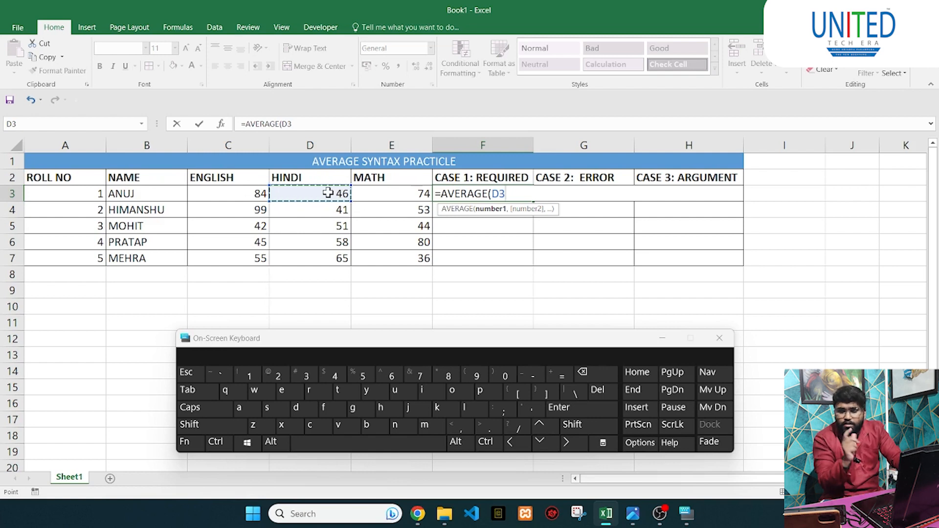
type(")")
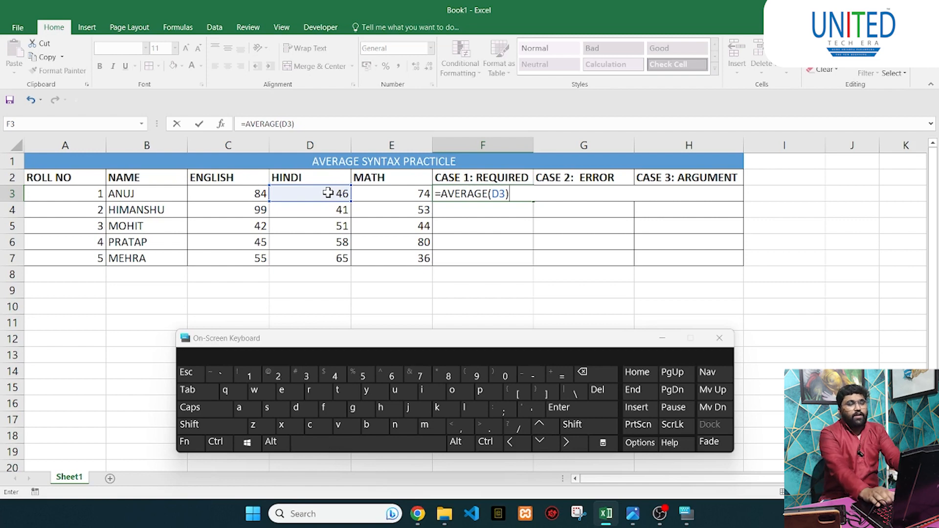
key("Return")
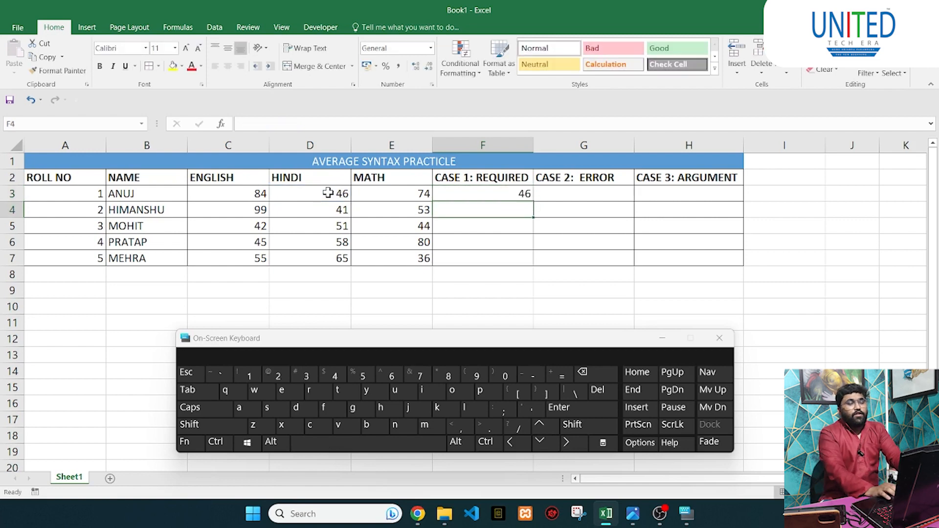
left_click(464, 194)
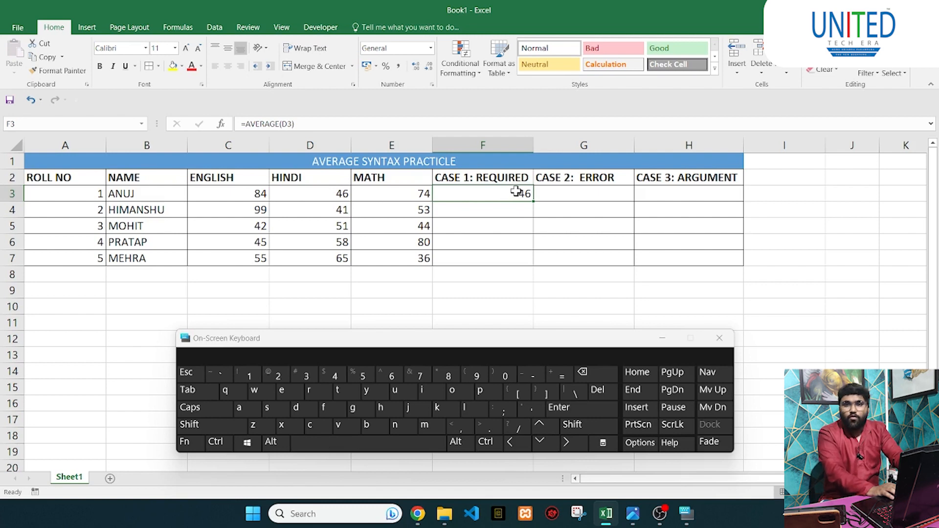
Enter =AVERAGE(C4) in cell F4 using the second student's ENGLISH mark, and reselect the cell to check it.
left_click(499, 207)
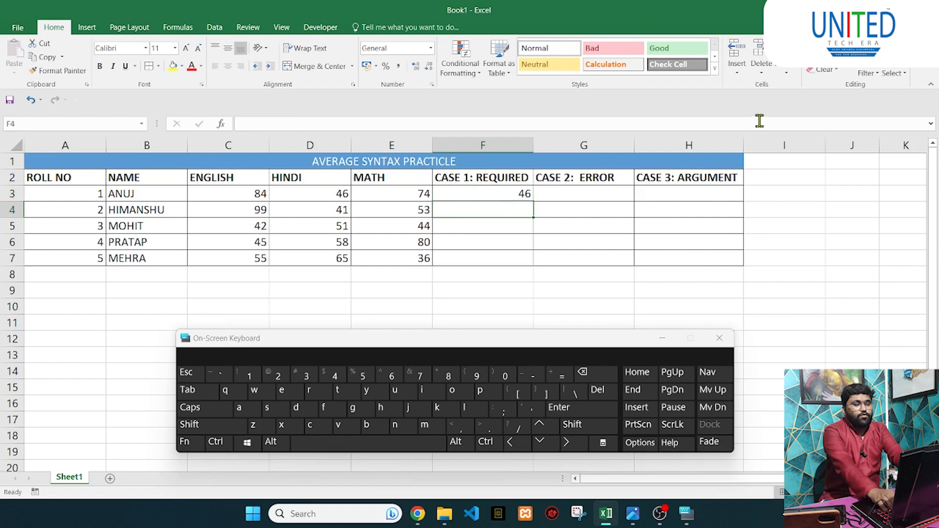
type("=aver")
key("Tab")
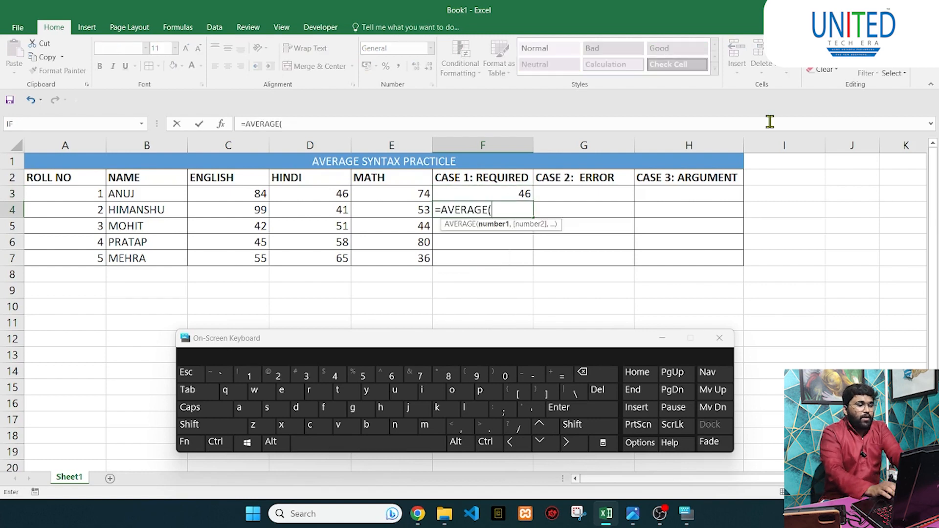
left_click(253, 212)
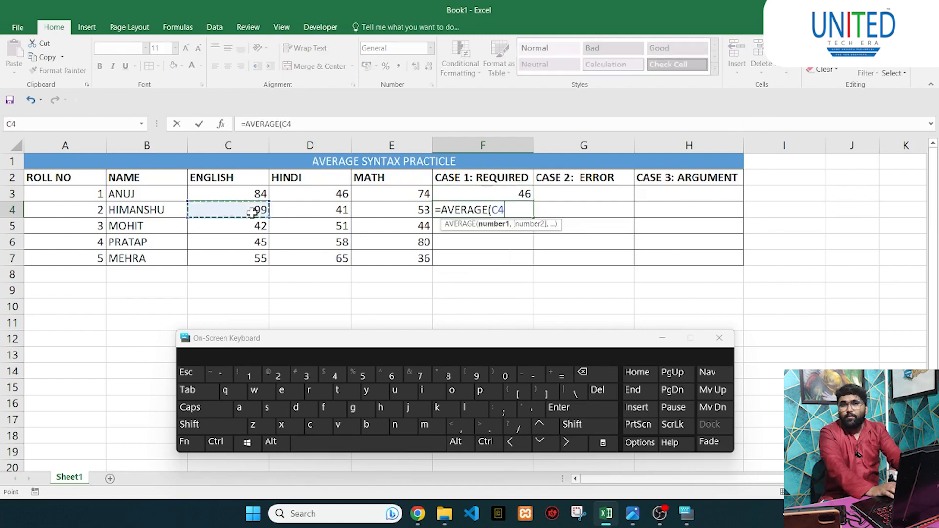
type(")")
key("Return")
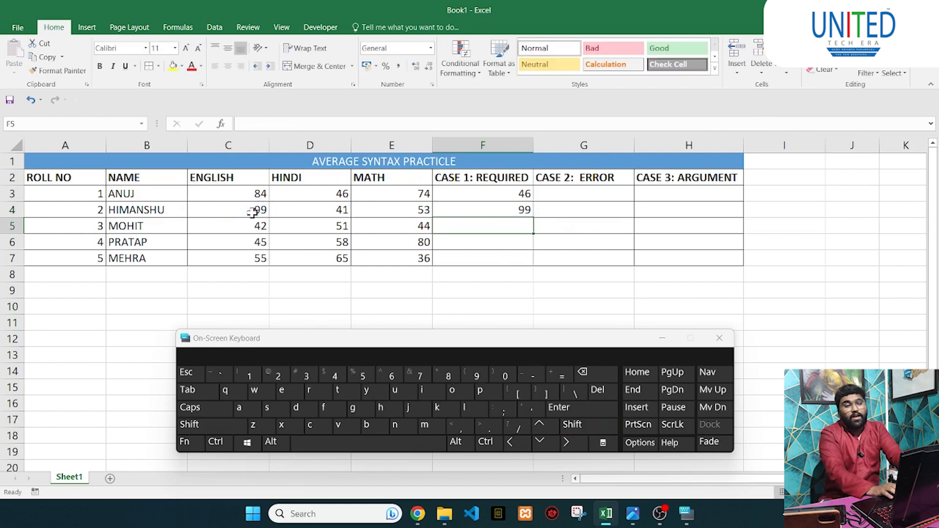
left_click(521, 209)
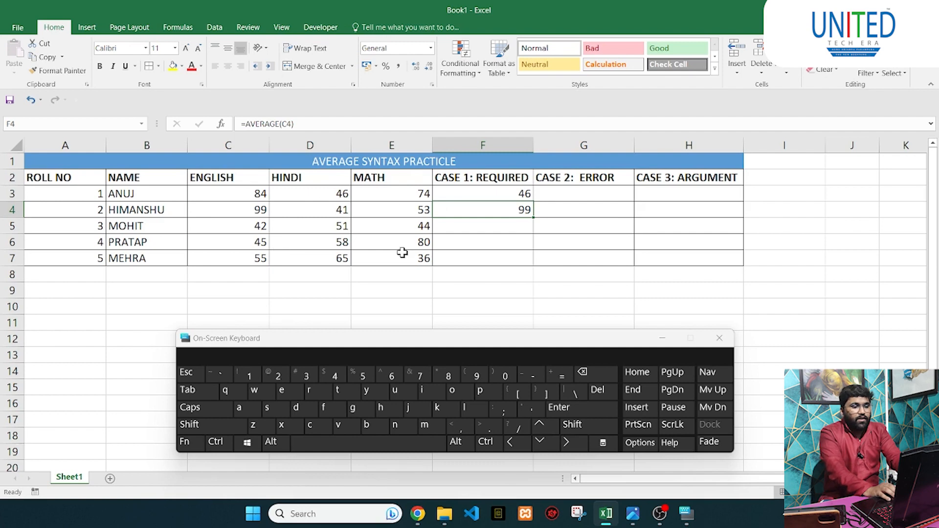
Enter =AVERAGE(E5) in cell F5 using the third student's MATH mark.
left_click(455, 229)
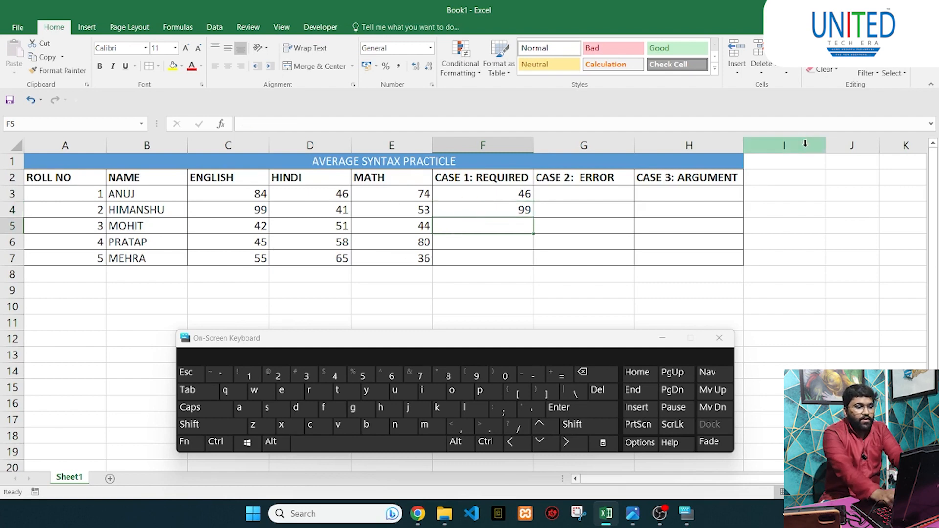
type("=aveage")
key("BackSpace")
key("BackSpace")
key("BackSpace")
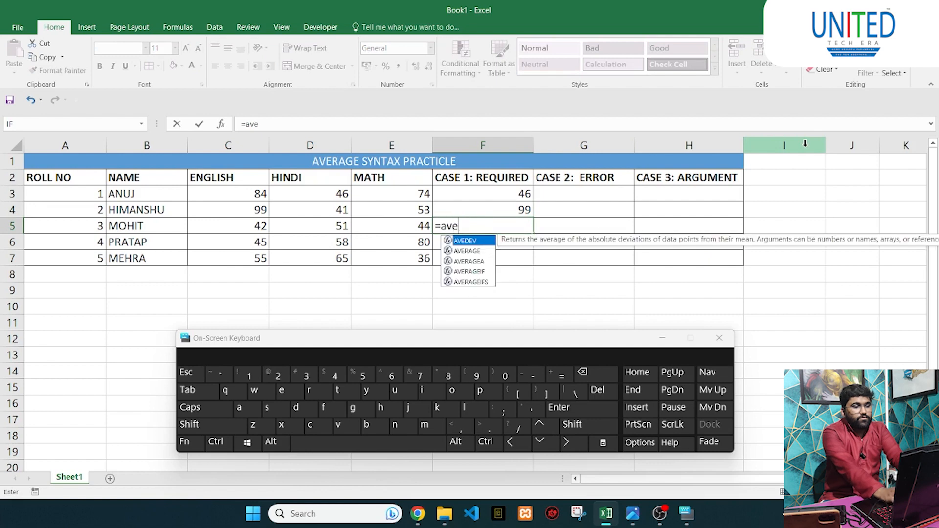
type("rage")
key("Tab")
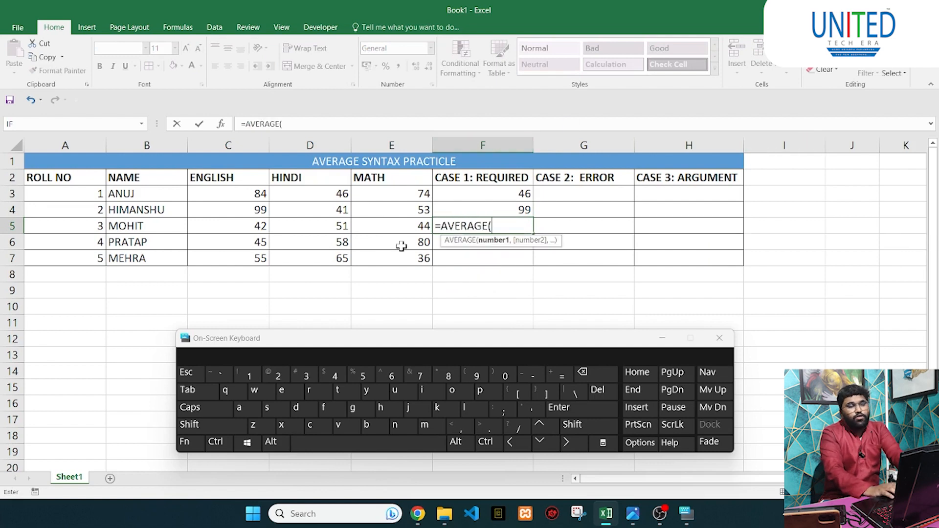
left_click(398, 228)
type(")")
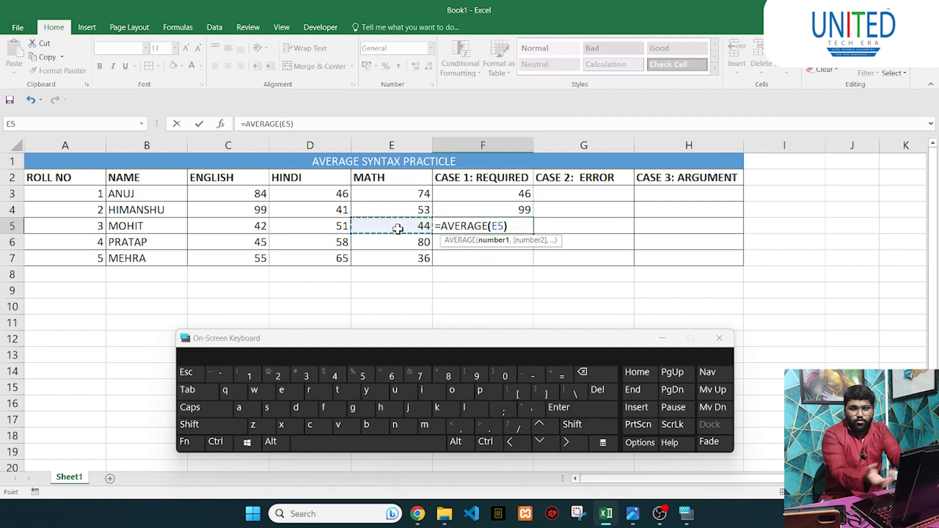
key("Return")
Average the fourth student's HINDI mark in cell F6 with an AVERAGE formula on D6.
type("=ave")
key("Tab")
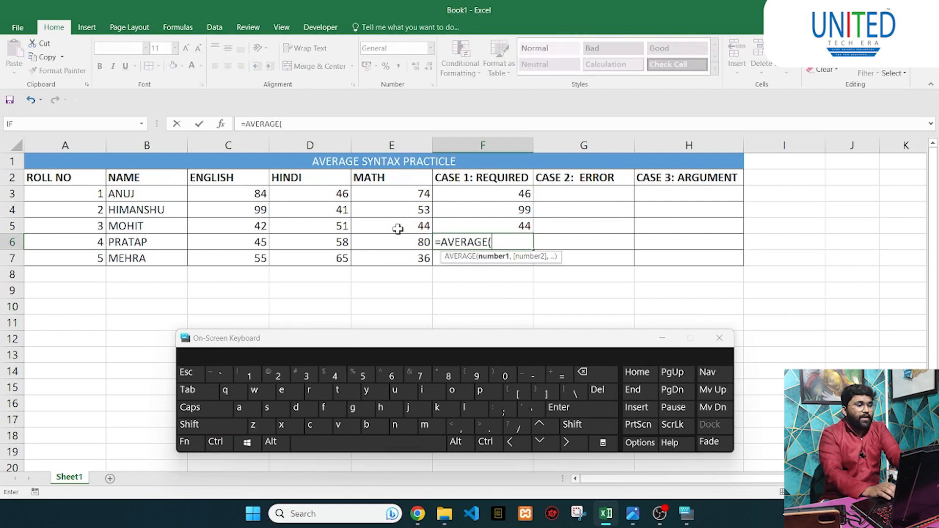
left_click(326, 243)
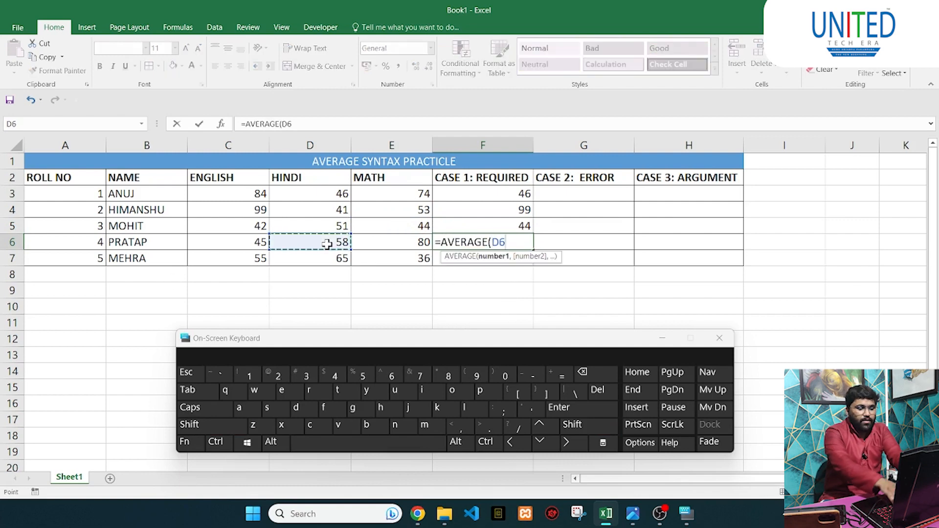
key("Return")
Enter =AVERAGE(C7) in cell F7 using the fifth student's ENGLISH mark.
type("=")
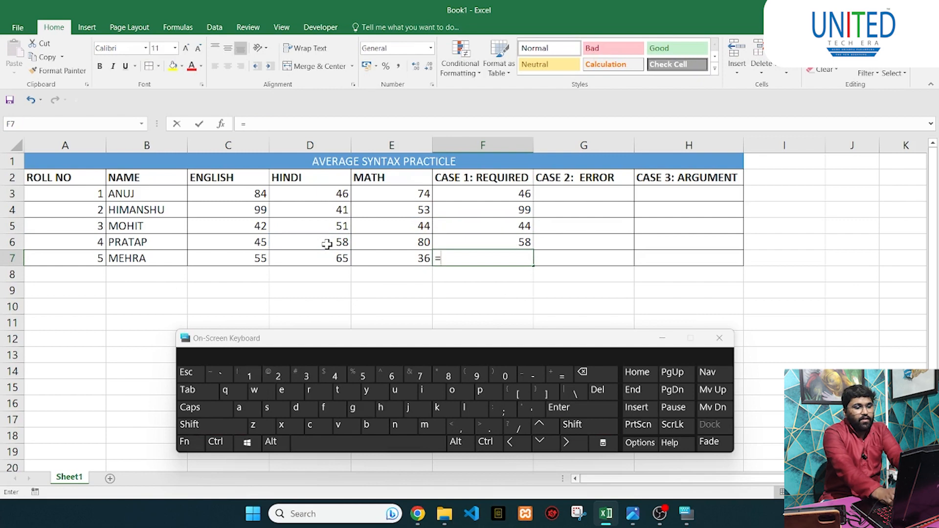
type("average")
key("Tab")
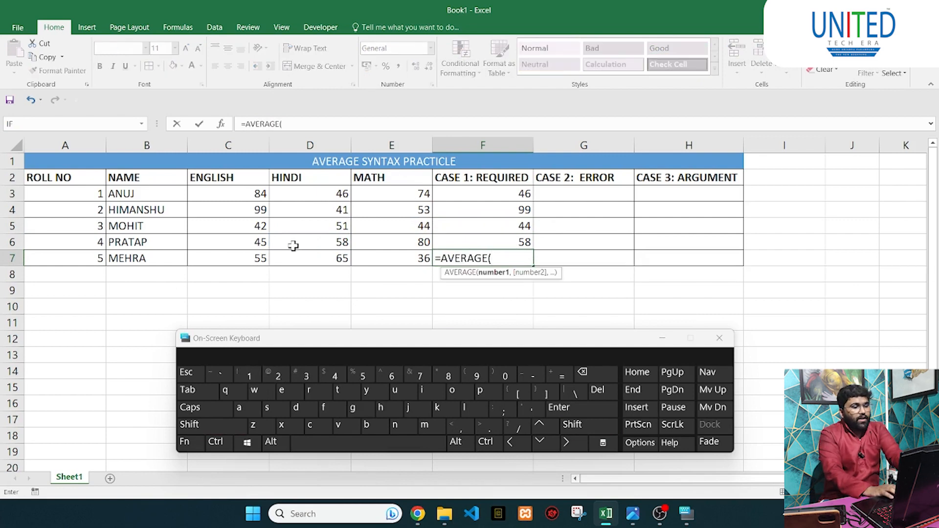
left_click(229, 255)
type(")")
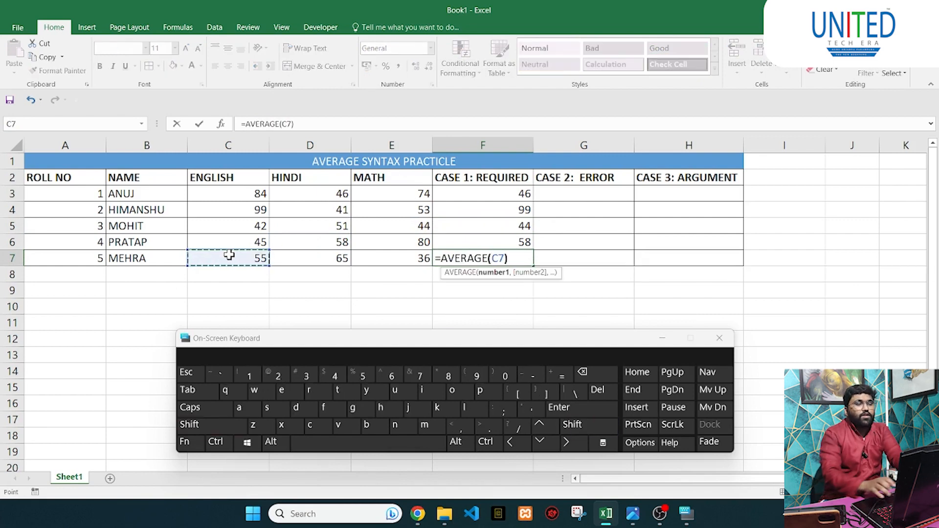
key("Return")
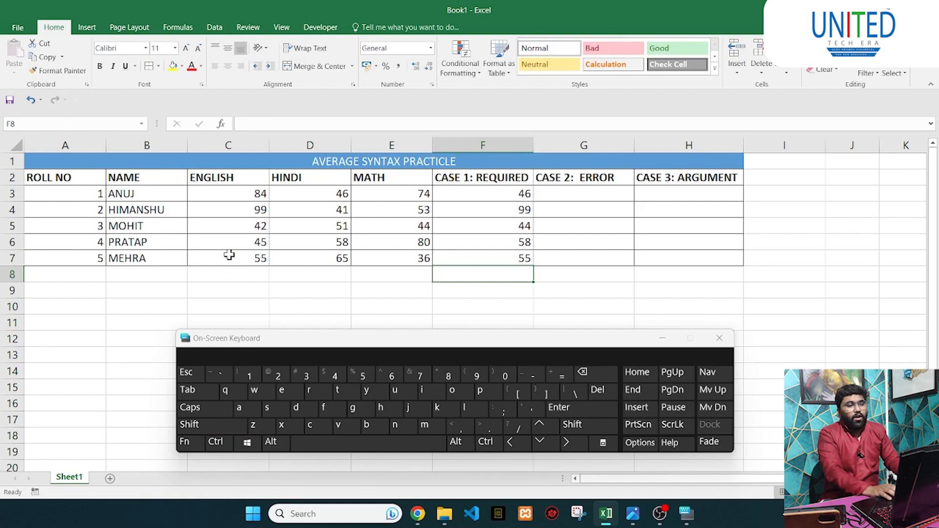
left_click_drag(482, 194, 481, 257)
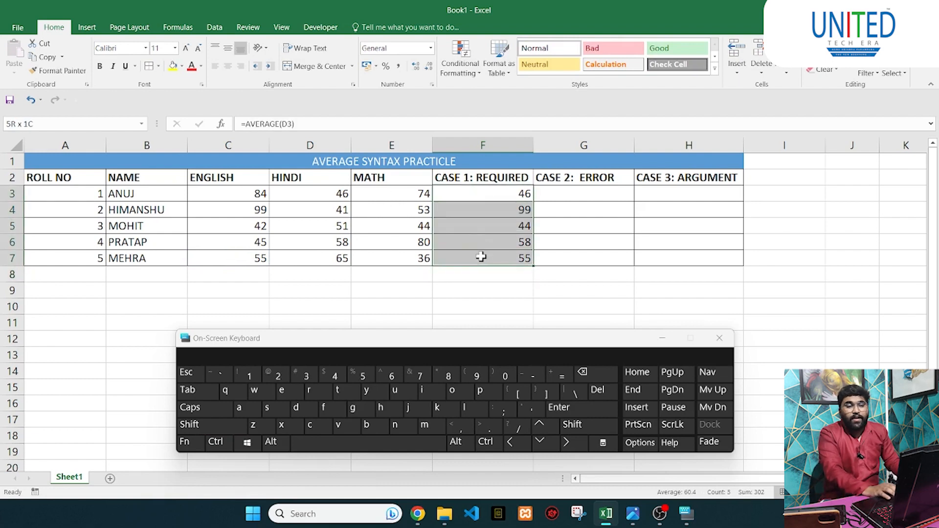
left_click(594, 192)
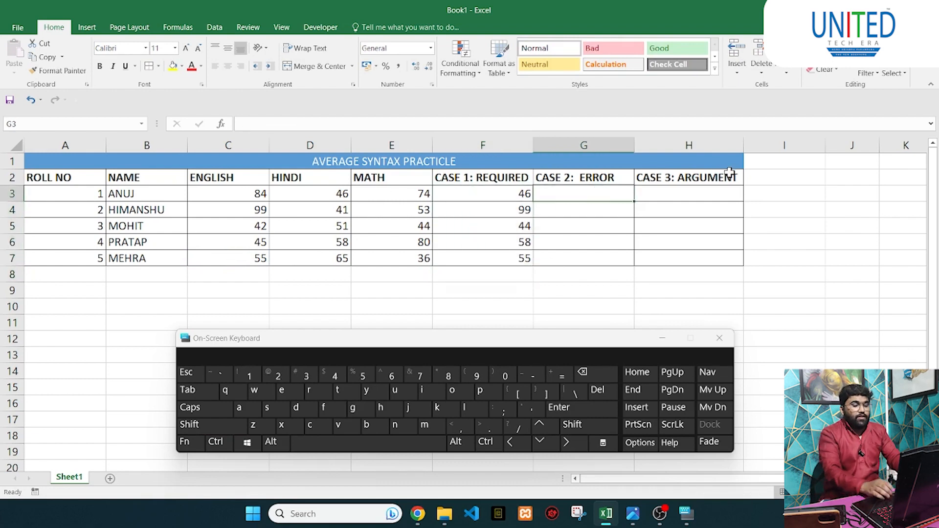
type("=aveage")
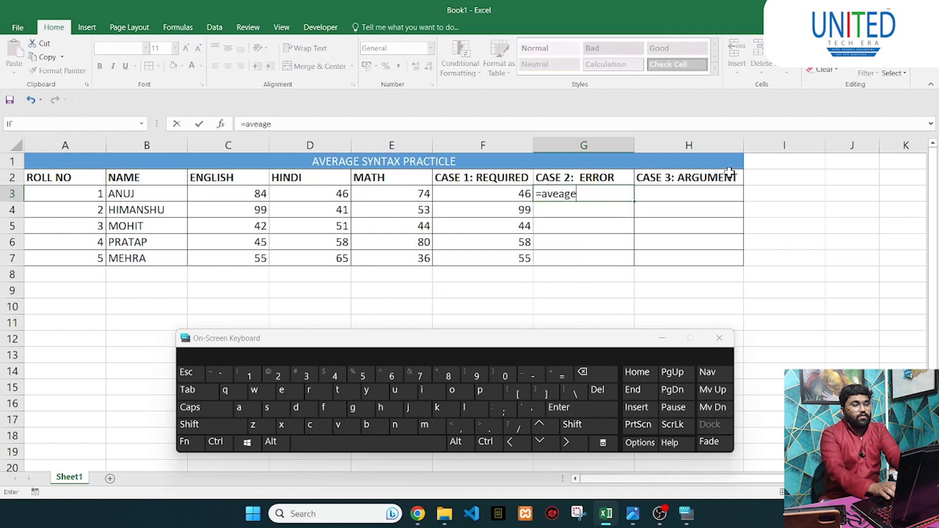
key("BackSpace")
key("BackSpace")
key("BackSpace")
key("BackSpace")
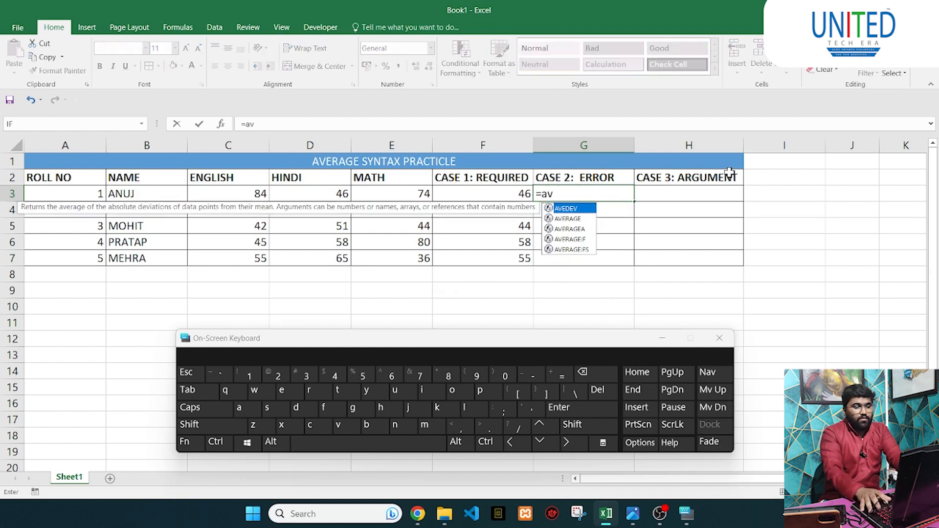
key("Return")
key("Up")
Try to enter =AVERAGE() with no arguments in cell G3 of the CASE 2: ERROR column.
type("=")
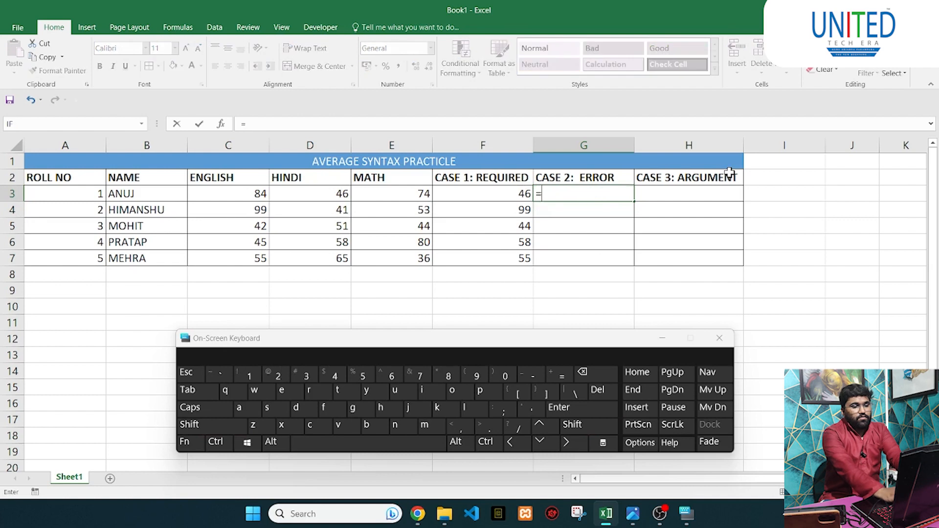
type("average")
key("Tab")
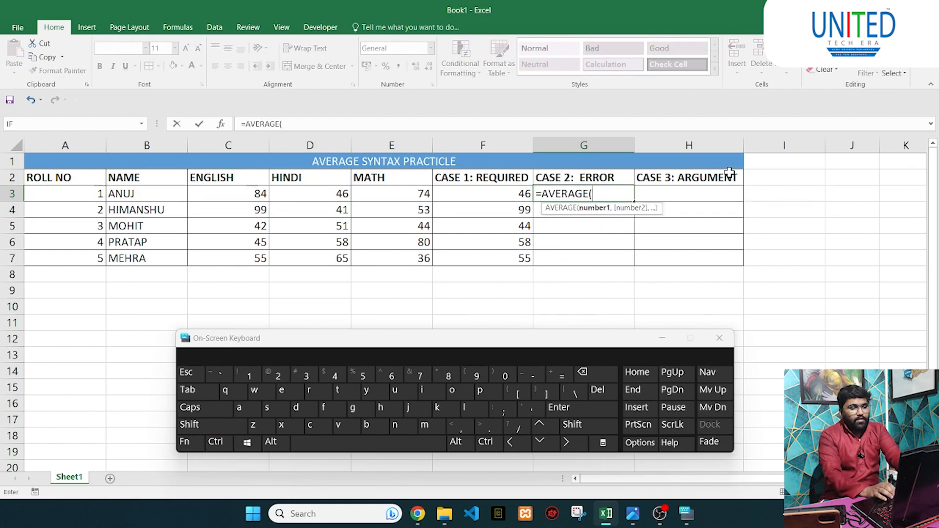
key("Return")
key("Return")
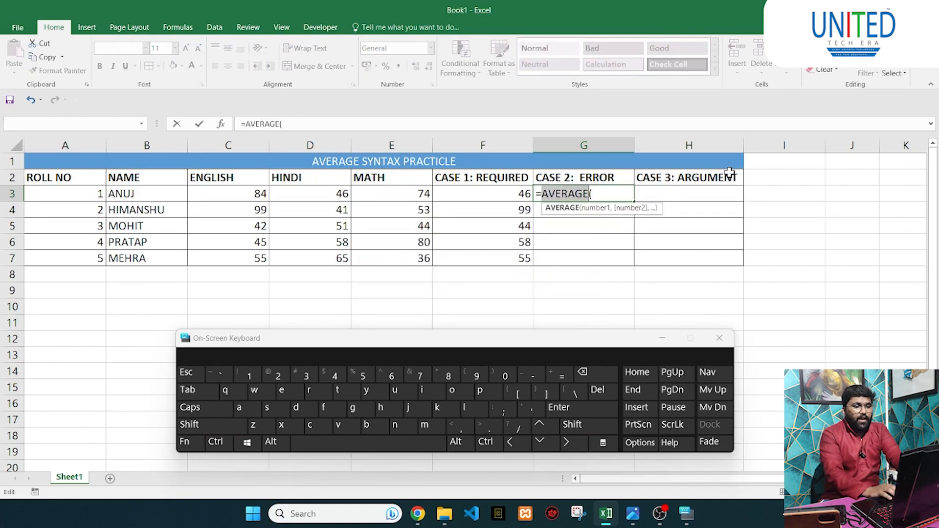
left_click(608, 188)
key("shift")
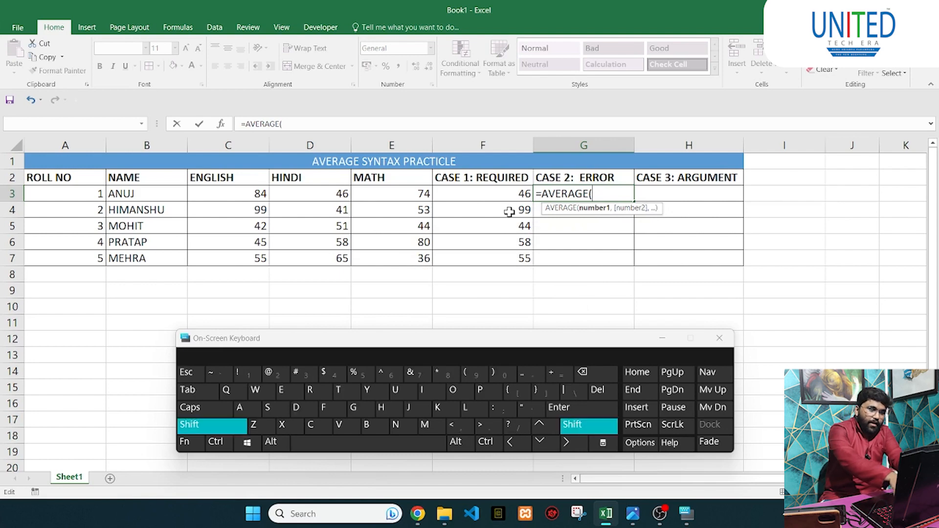
key("Return")
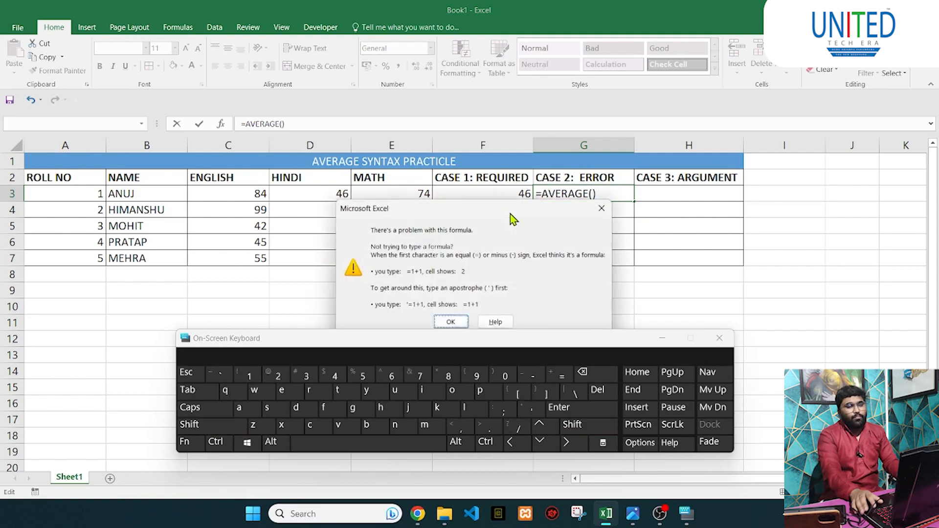
Minimize the on-screen keyboard and dismiss the formula problem message.
double_click(414, 331)
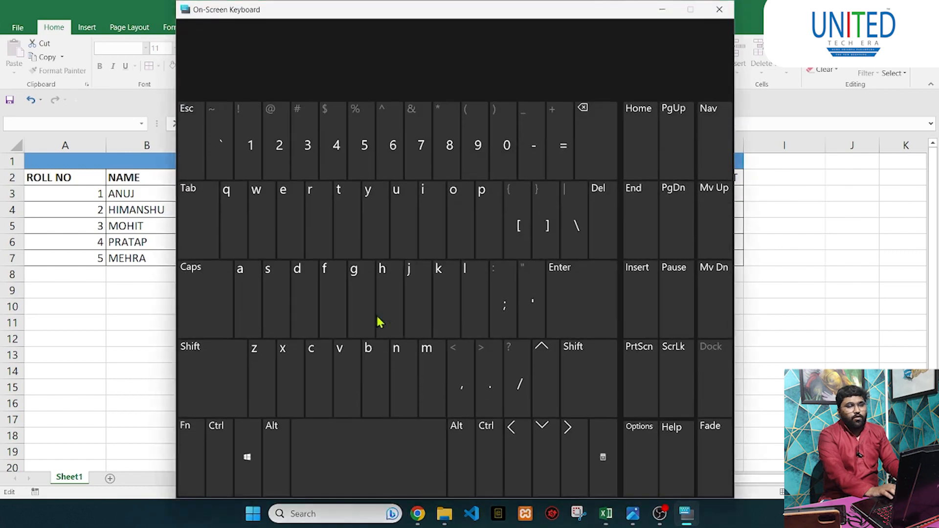
left_click(665, 10)
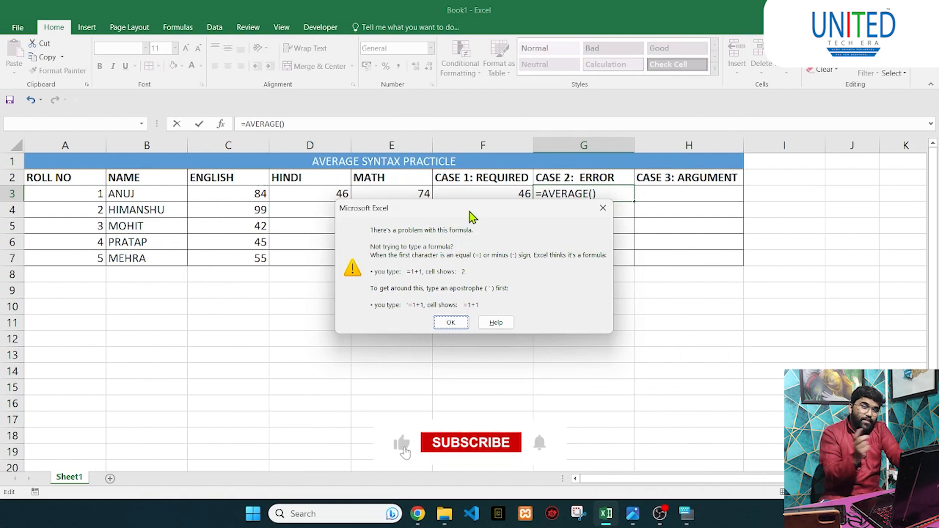
left_click_drag(470, 215, 466, 254)
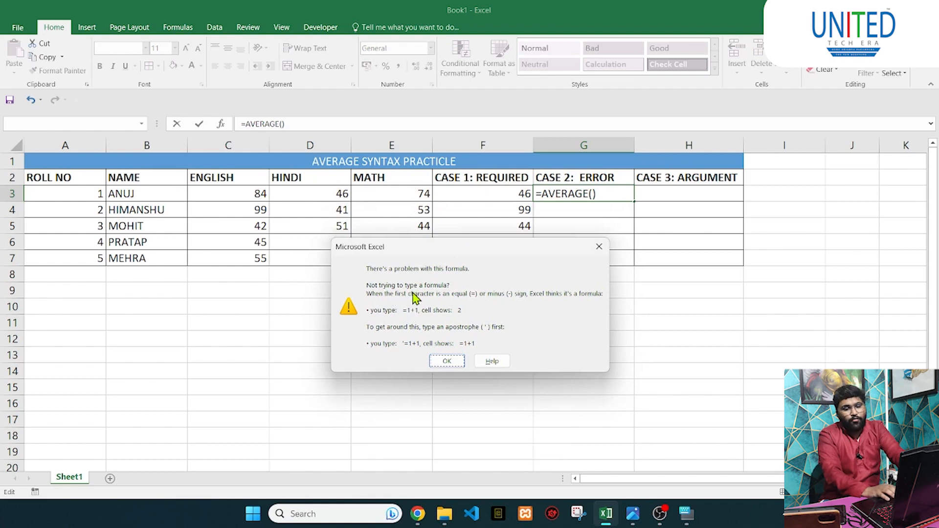
left_click(444, 362)
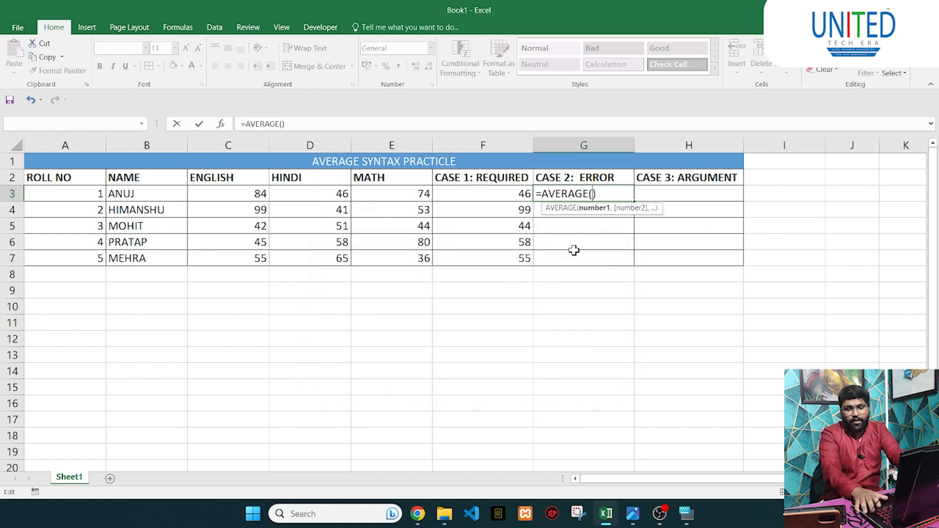
Retry committing the AVERAGE formula in cell G3 with its parentheses left empty.
key("Return")
key("Return")
key("Return")
key("Return")
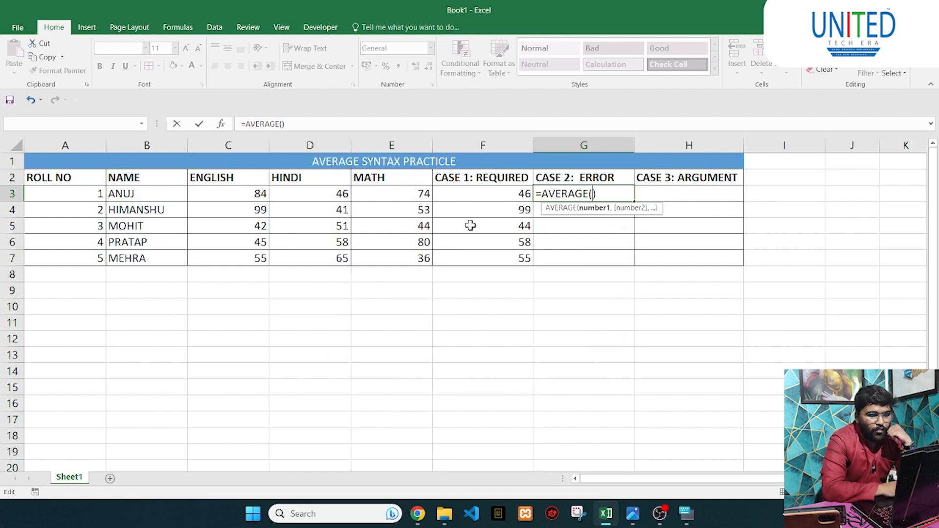
Complete the G3 formula with the first student's MATH mark in E3, and clear the cell again.
left_click(387, 195)
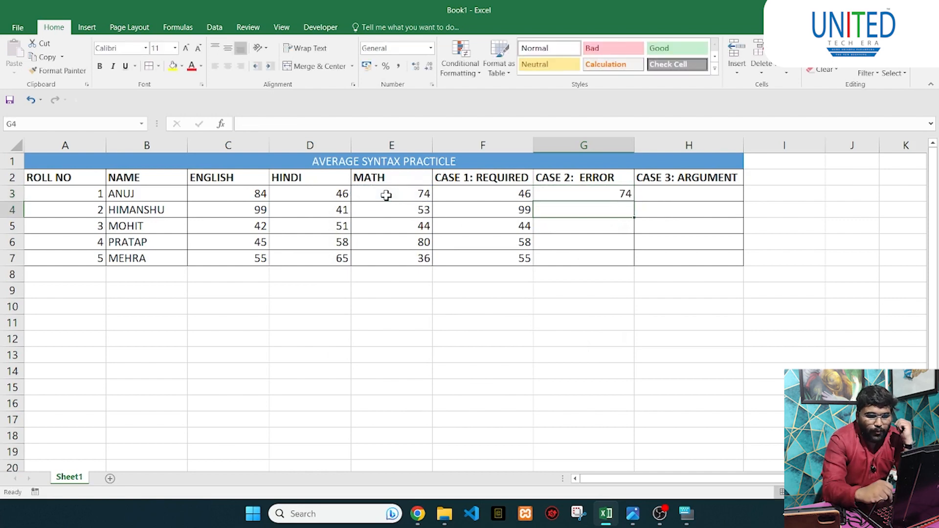
key("Up")
key("Delete")
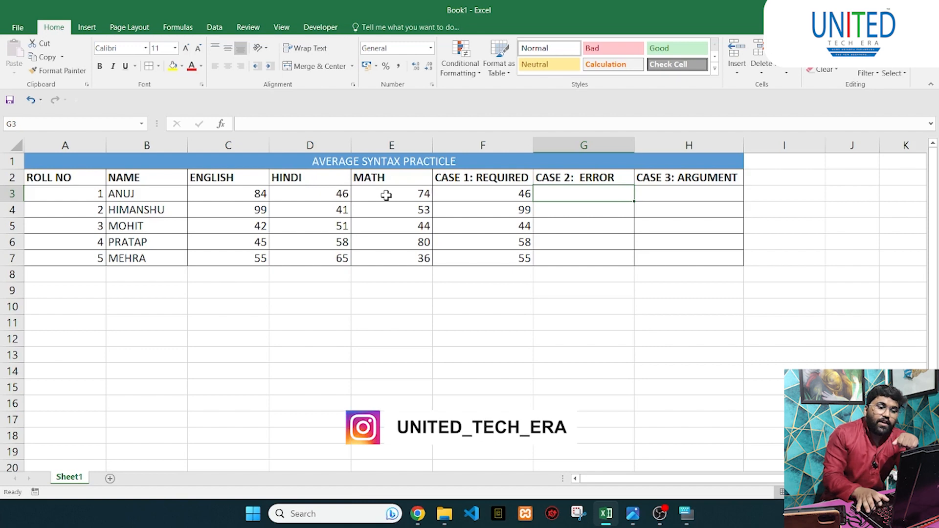
Enter =AVERAGE(C3,D3,E3) in cell H3 for the first student's three marks, and reselect the cell to check it.
key("Right")
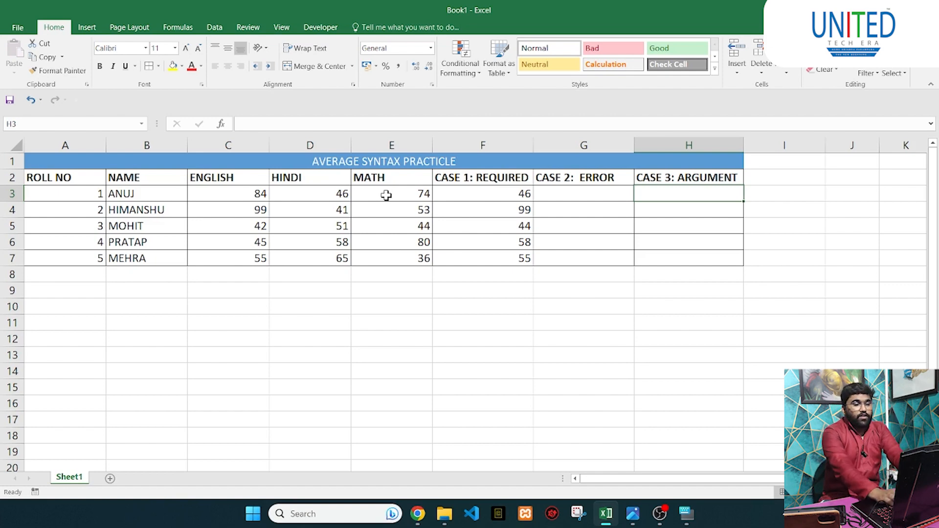
type("=averag")
key("Tab")
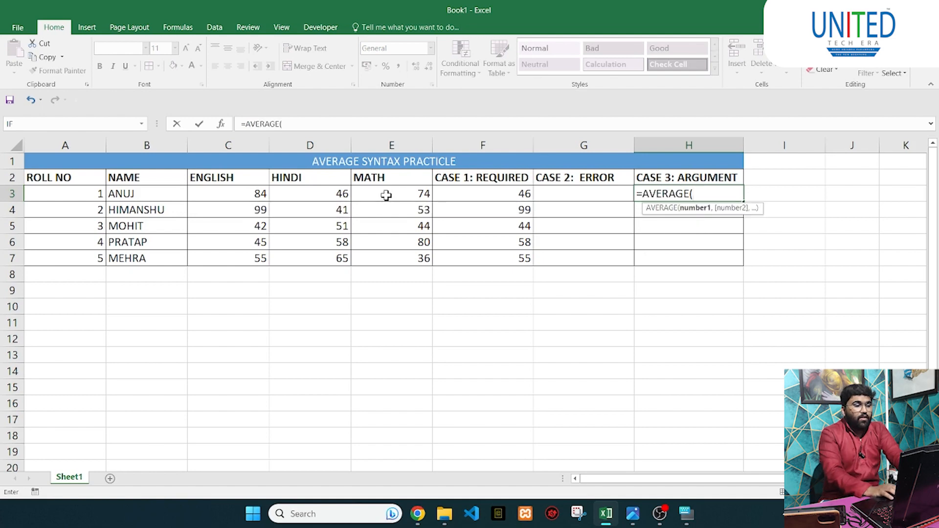
left_click(195, 194)
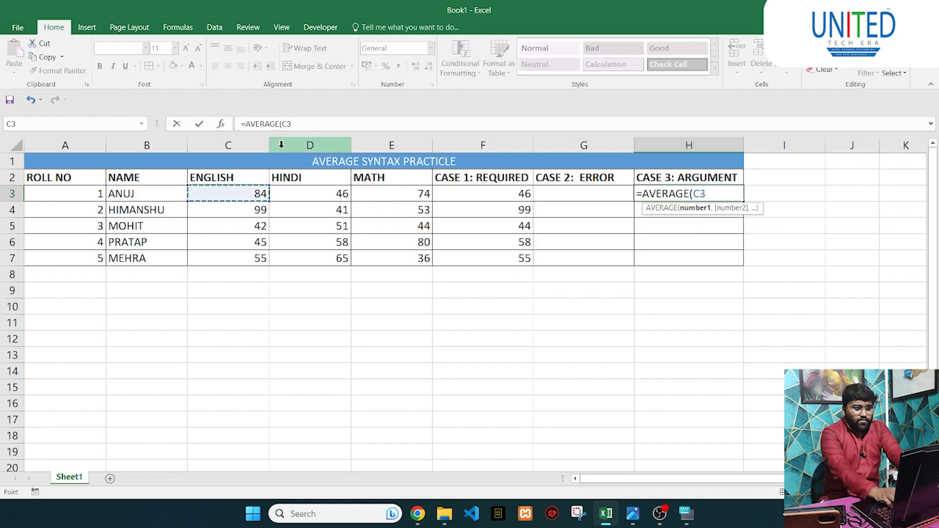
type(",")
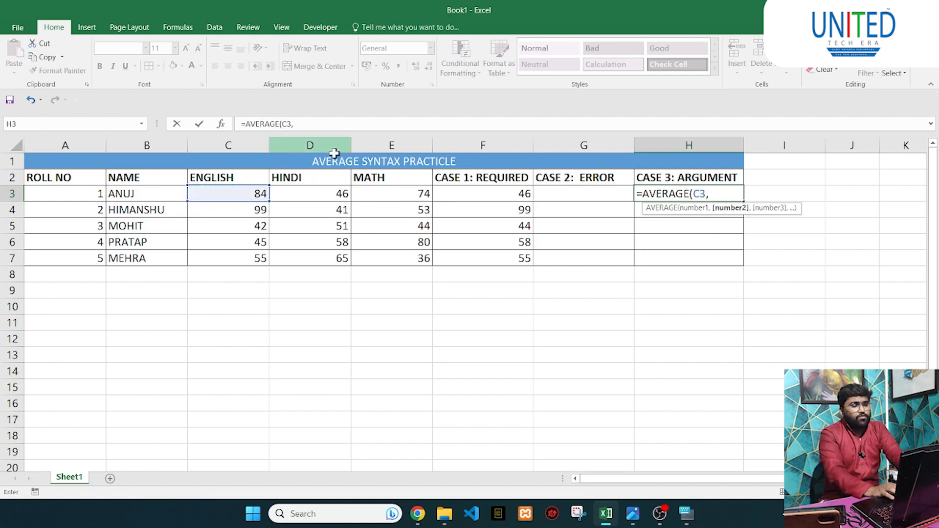
left_click(297, 194)
type(",")
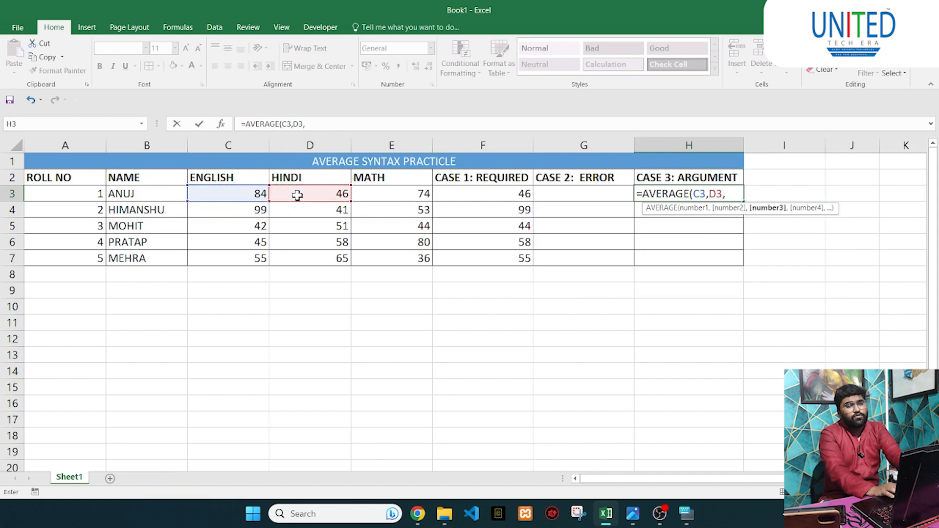
left_click(392, 194)
type(")")
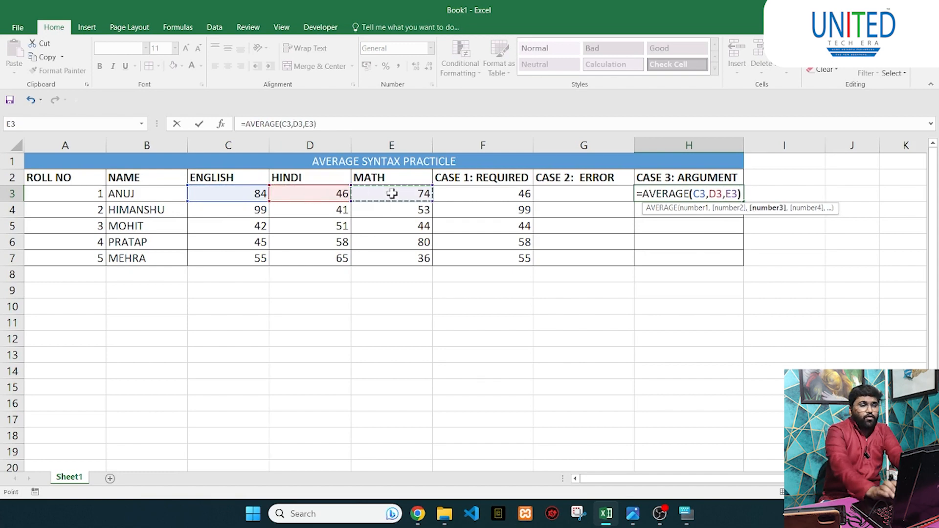
key("Return")
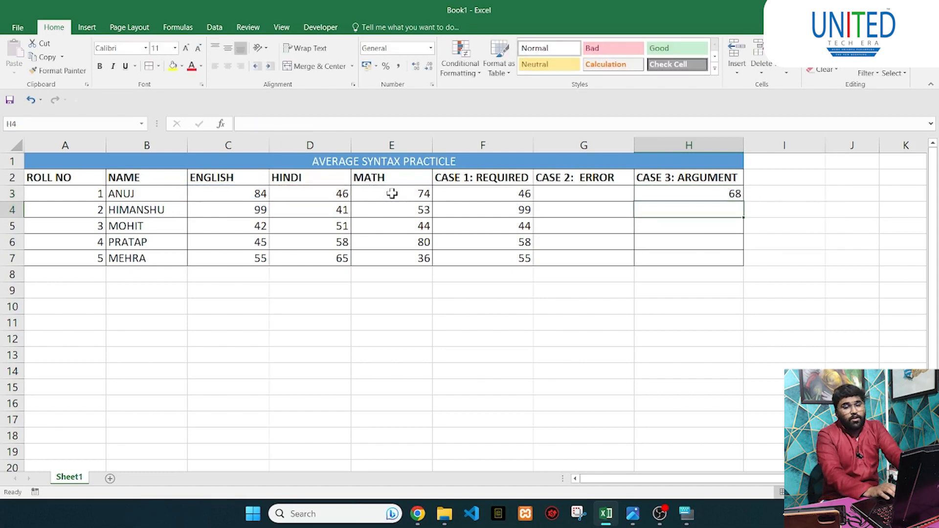
left_click(705, 195)
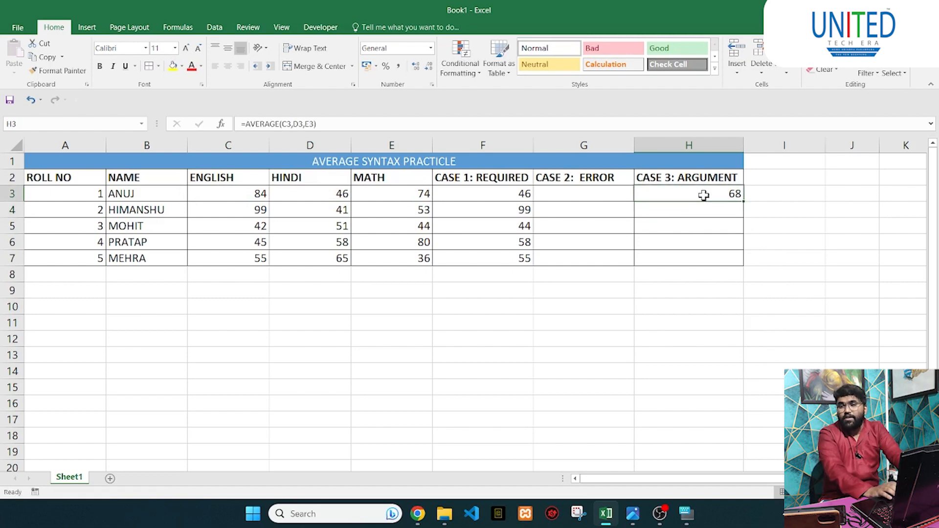
left_click(792, 195)
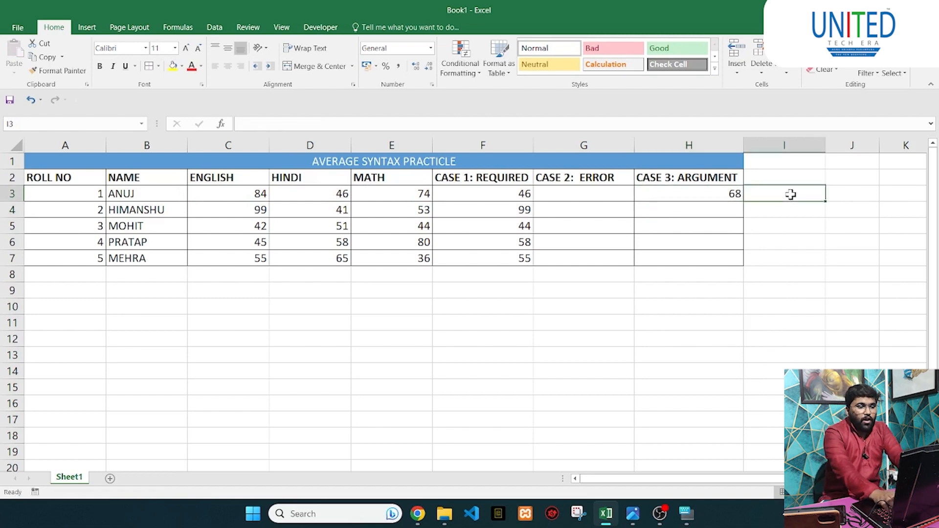
key("Down")
key("Down")
key("Down")
key("Down")
key("Left")
key("Left")
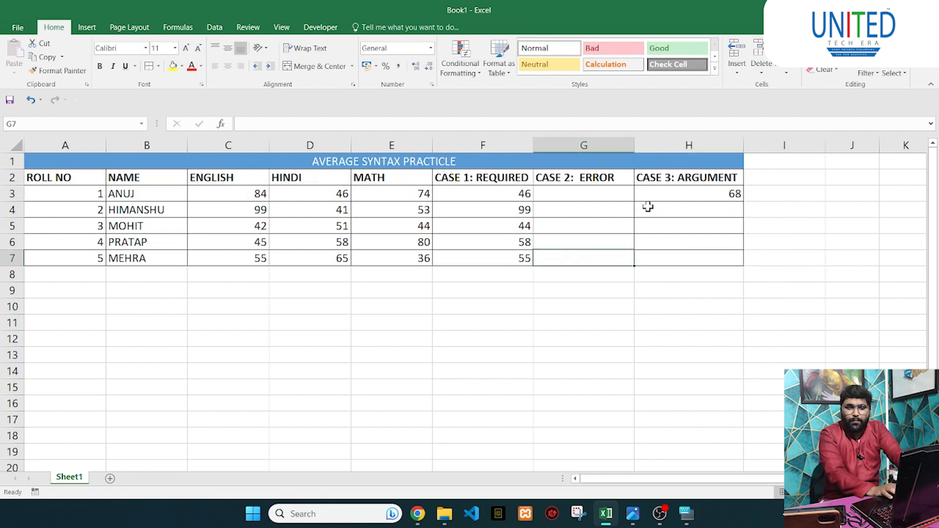
Enter =AVERAGE(C4,D4,E4) in cell H4 for the second student's three marks, and reselect the cell to check it.
left_click(687, 206)
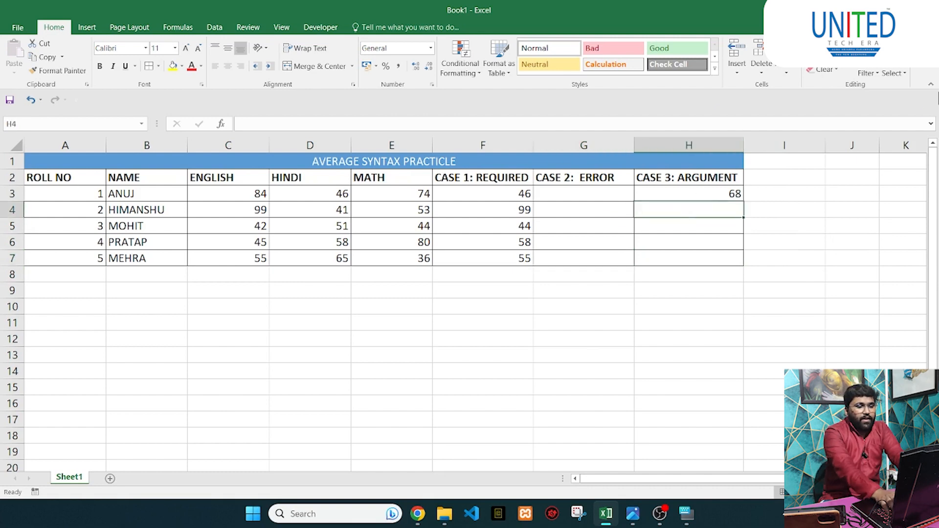
type("=")
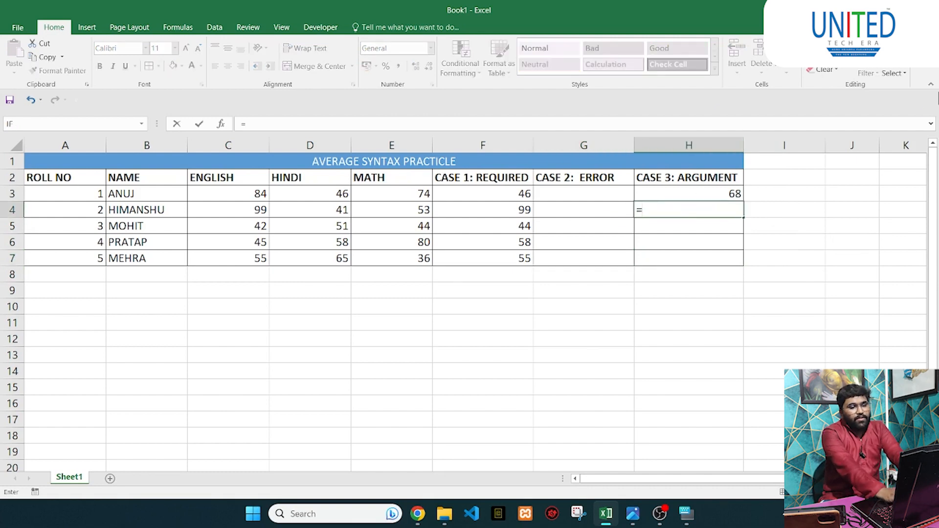
type("avere")
key("BackSpace")
key("Tab")
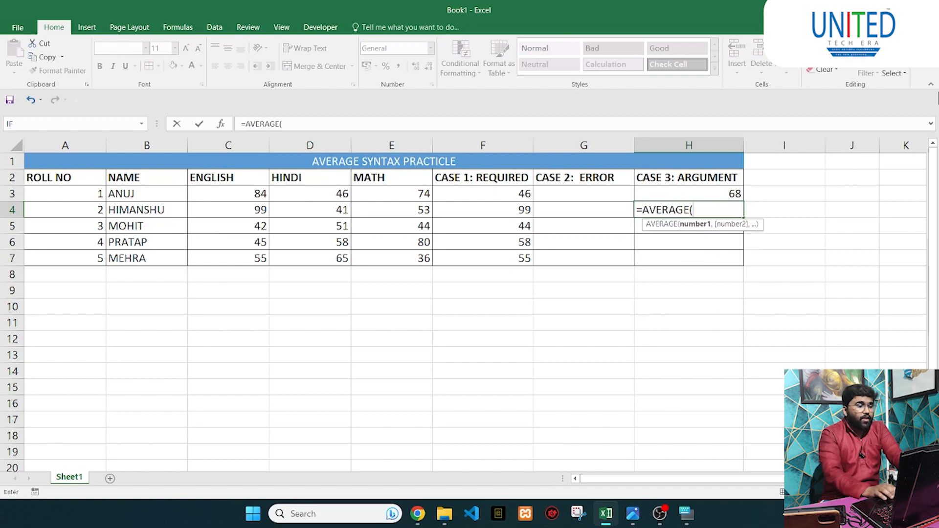
left_click(230, 209)
type(",")
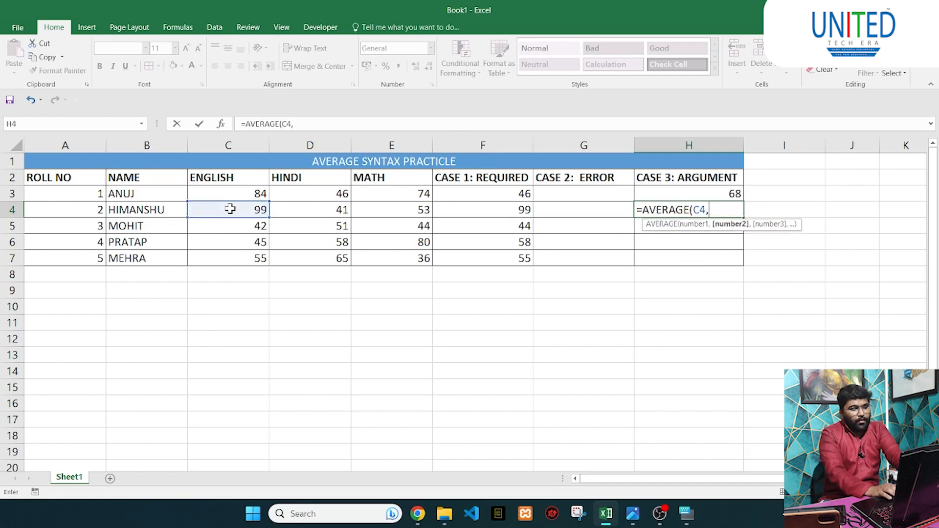
left_click(288, 209)
type(",")
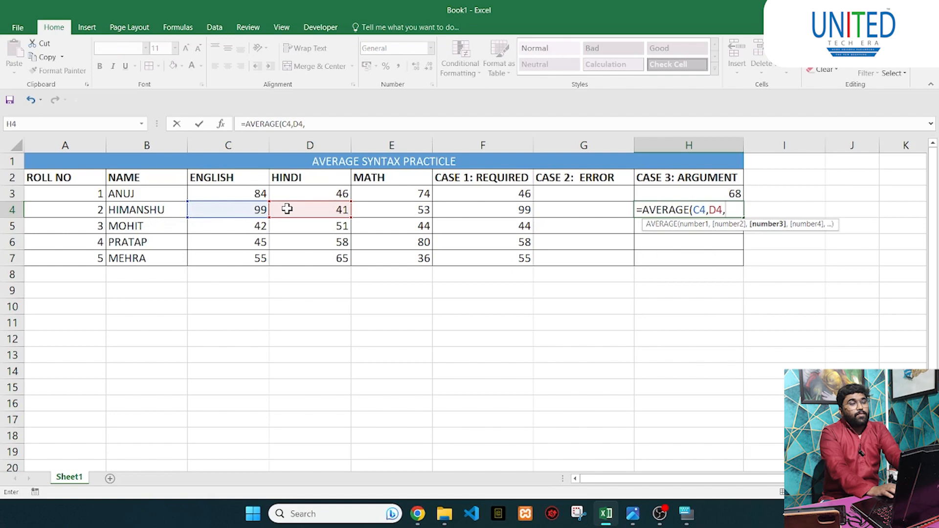
left_click(375, 211)
type(")")
key("Return")
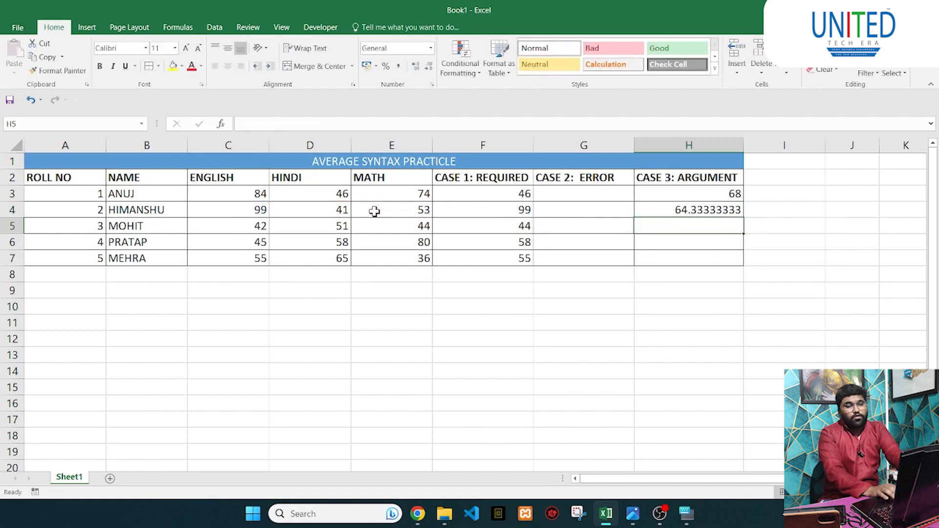
left_click(694, 211)
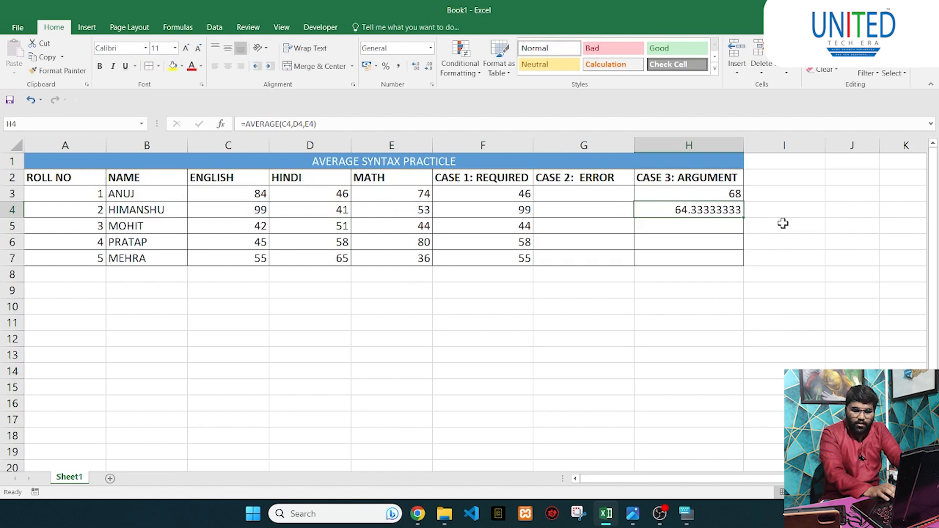
Enter =AVERAGE(C5,D5,E5) in cell H5 for the third student's three marks, and reselect the cell to check it.
left_click(703, 227)
type("=averag")
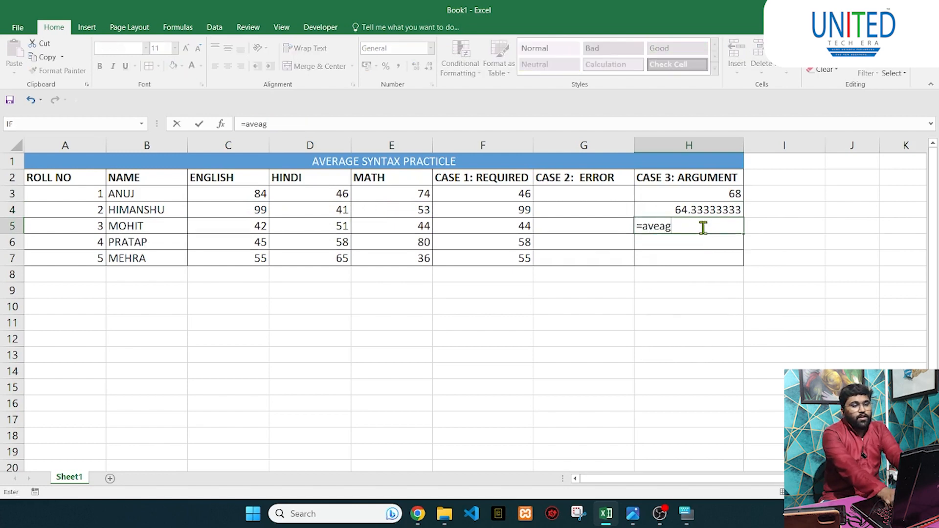
key("BackSpace")
key("BackSpace")
key("BackSpace")
key("BackSpace")
key("BackSpace")
type("ver")
key("Tab")
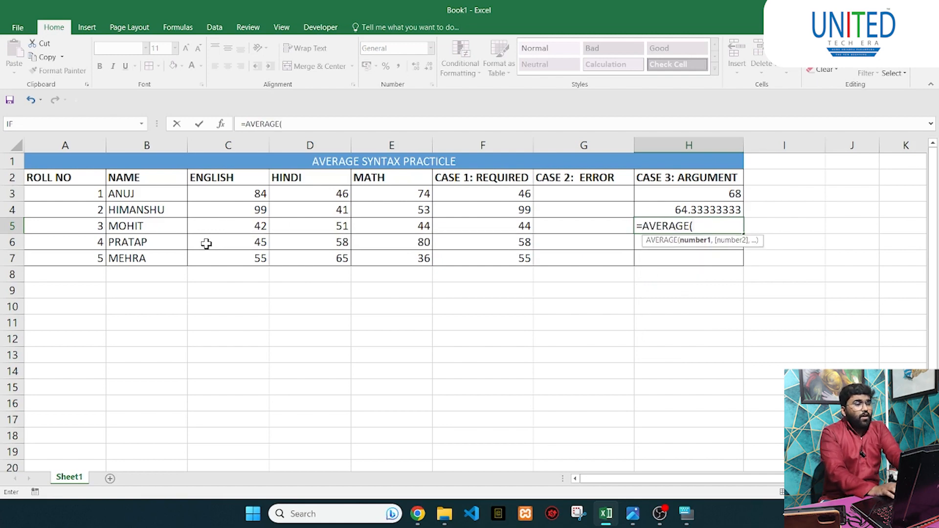
left_click(234, 228)
type(",")
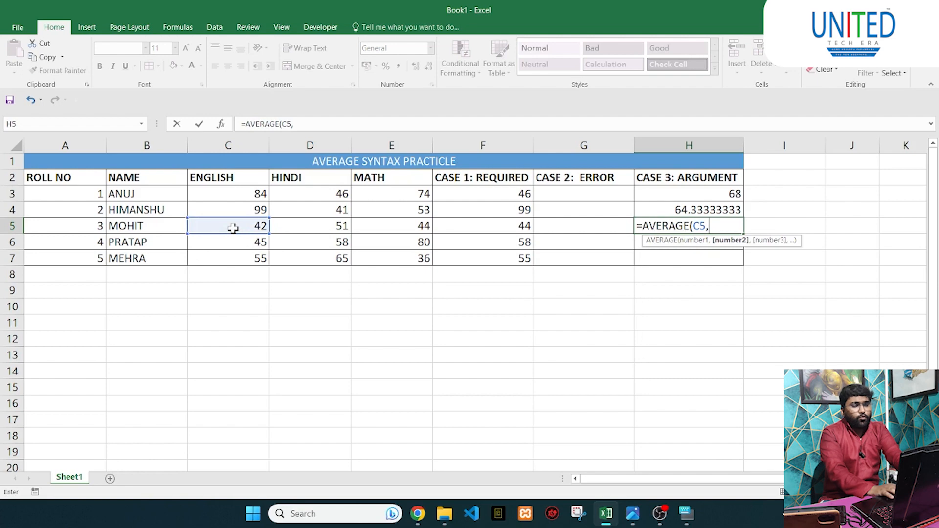
left_click(289, 228)
type(",")
left_click(365, 224)
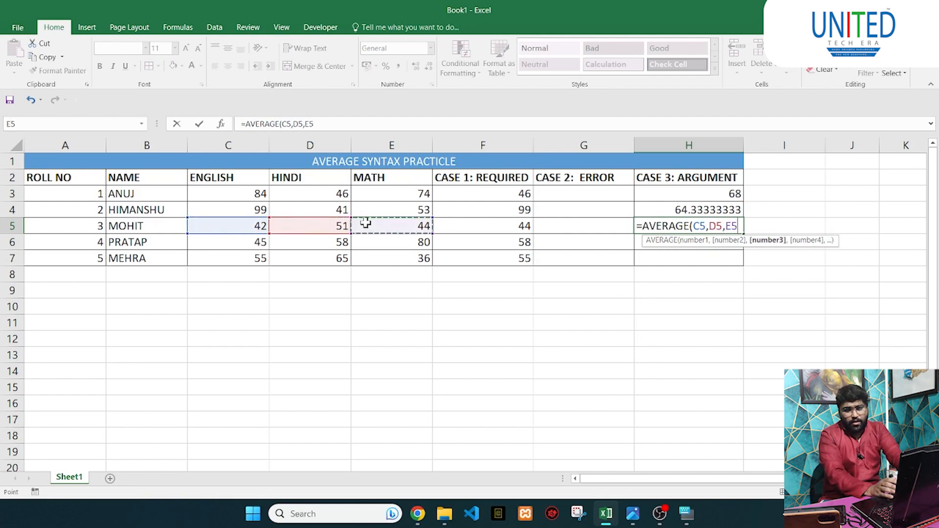
type(")")
key("Return")
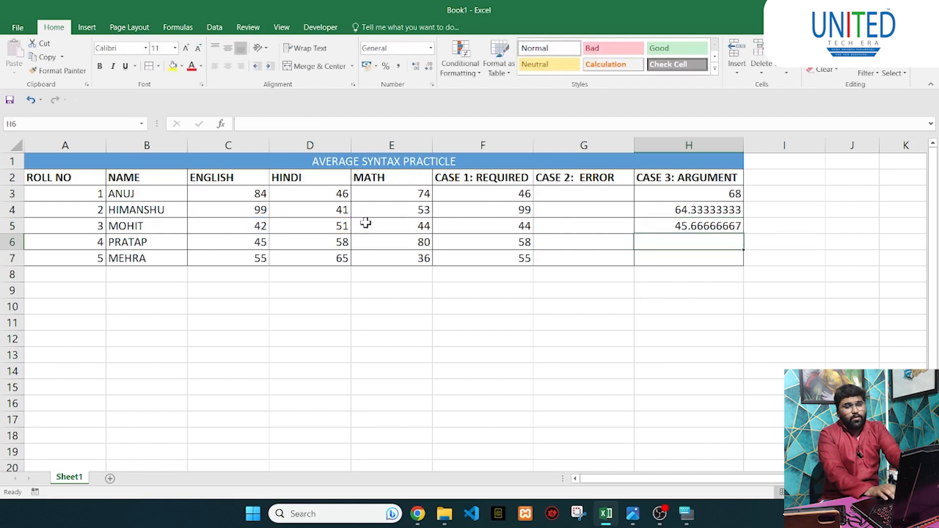
left_click(665, 225)
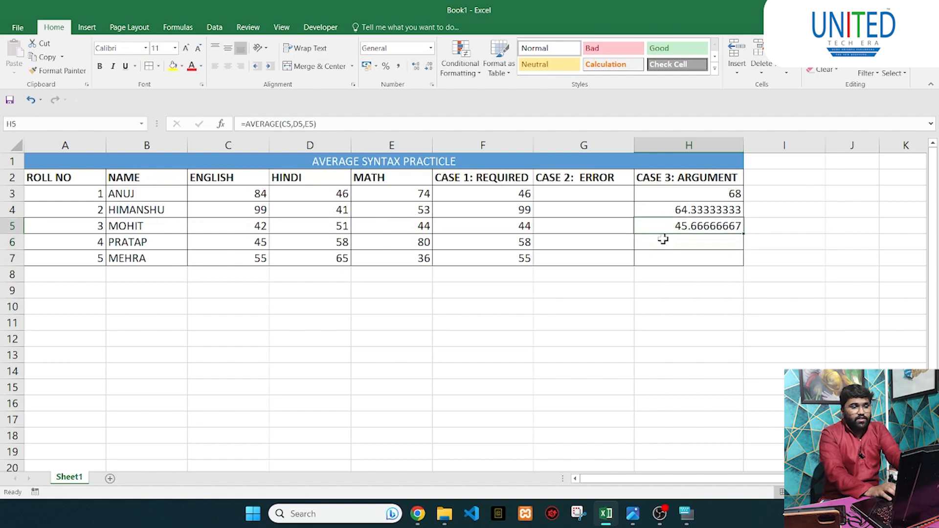
Enter =AVERAGE(C6,D6,E6) in cell H6 for the fourth student's three marks, and review the averages in H3 through H6.
left_click(664, 240)
type("=avege")
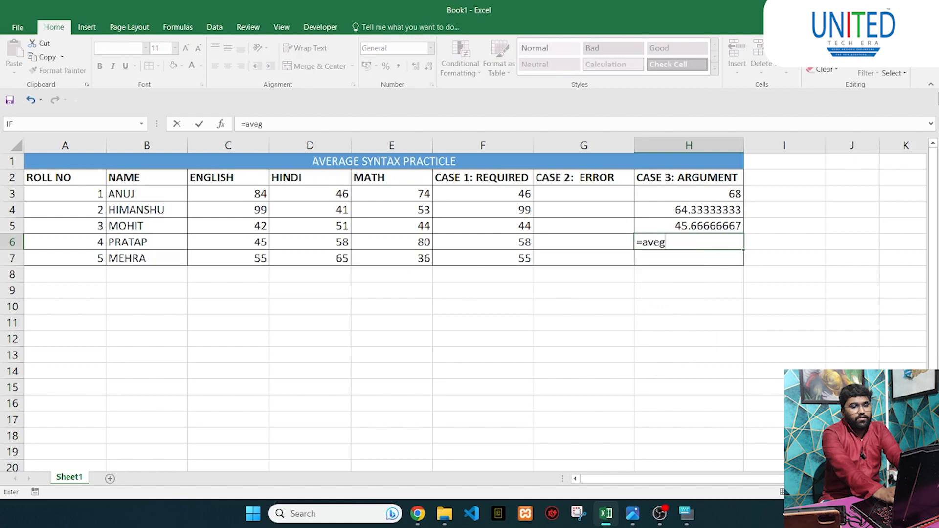
key("BackSpace")
key("BackSpace")
key("BackSpace")
type("era")
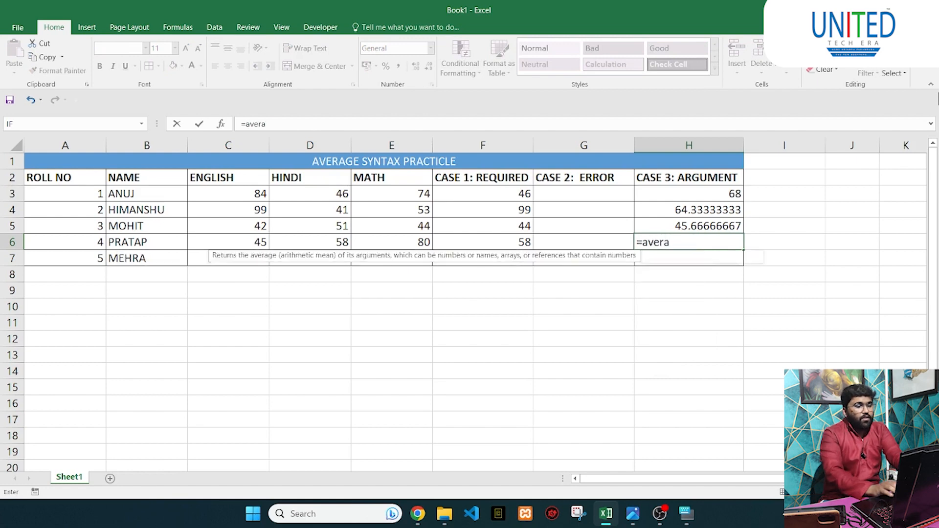
key("Tab")
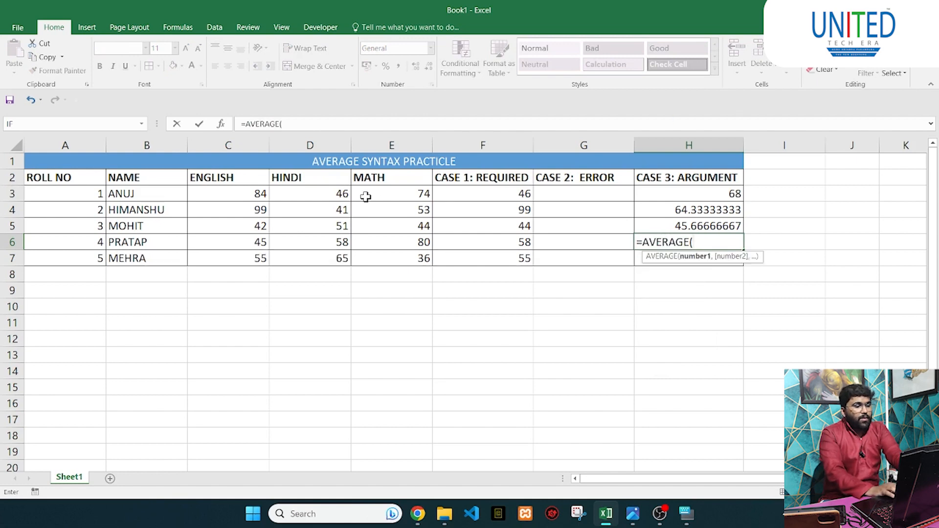
left_click(255, 240)
type(",")
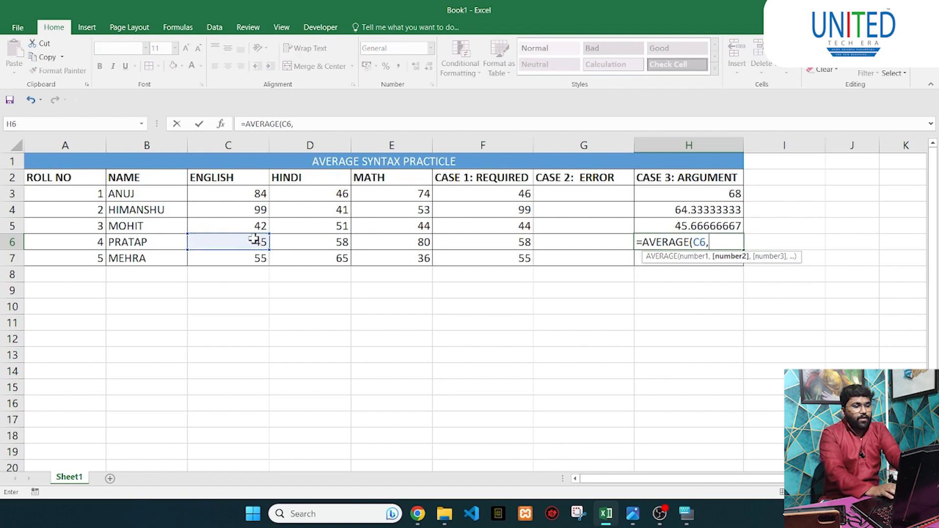
left_click(290, 238)
key("F8")
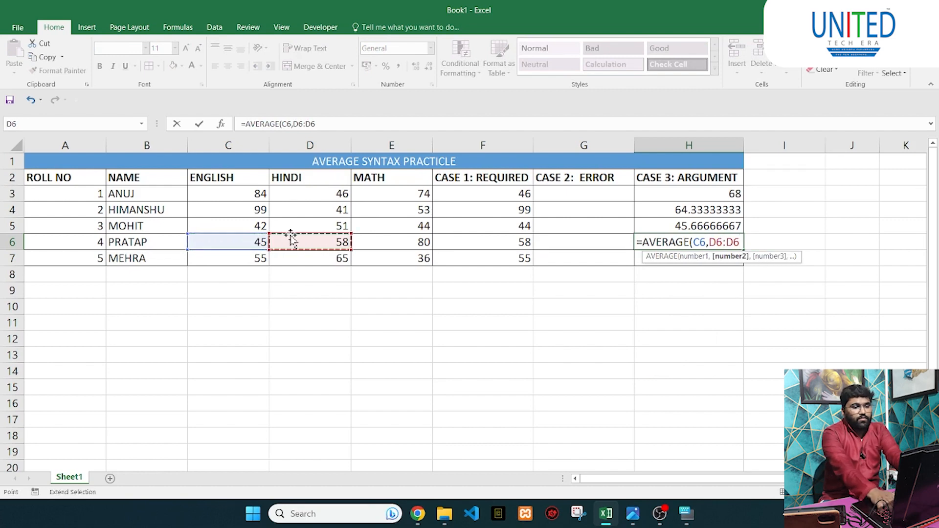
key("BackSpace")
key("BackSpace")
key("BackSpace")
type(",")
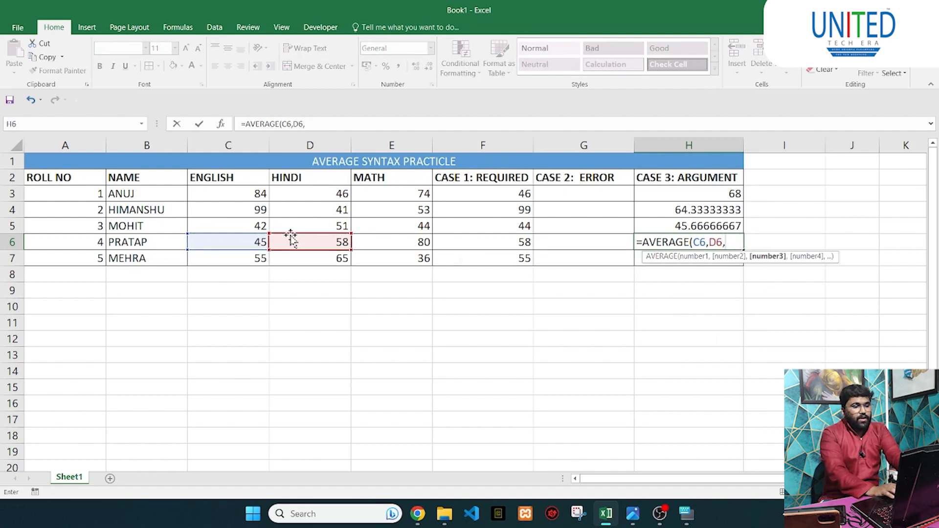
left_click(397, 242)
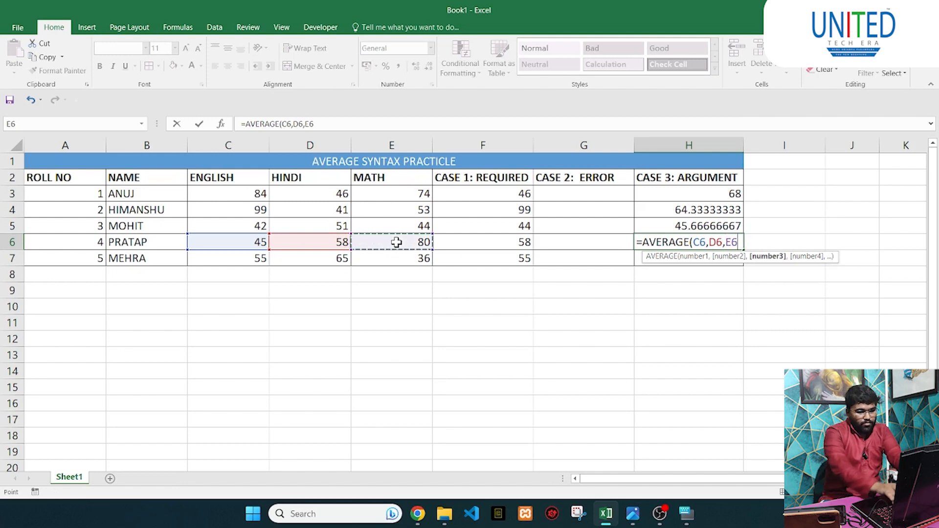
type(")")
key("Return")
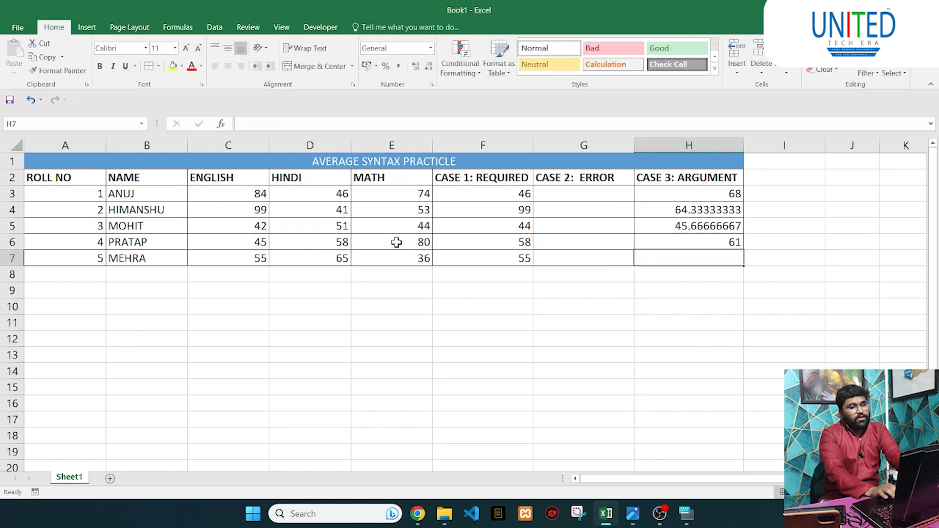
left_click(702, 239)
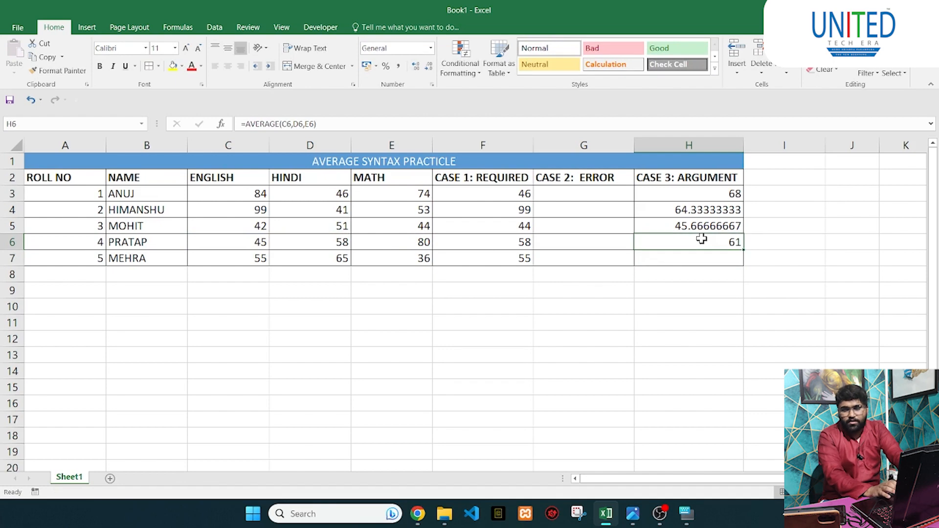
left_click(703, 198)
left_click(698, 247)
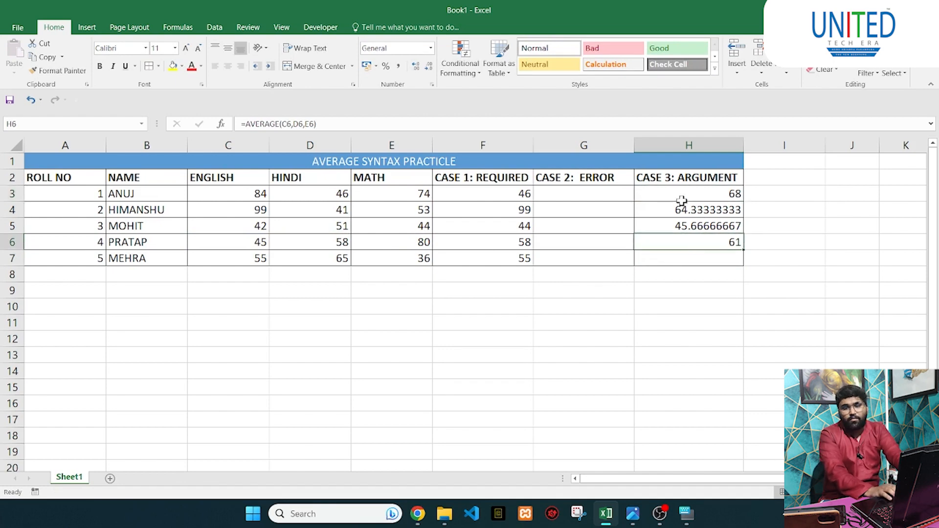
left_click_drag(677, 209, 676, 230)
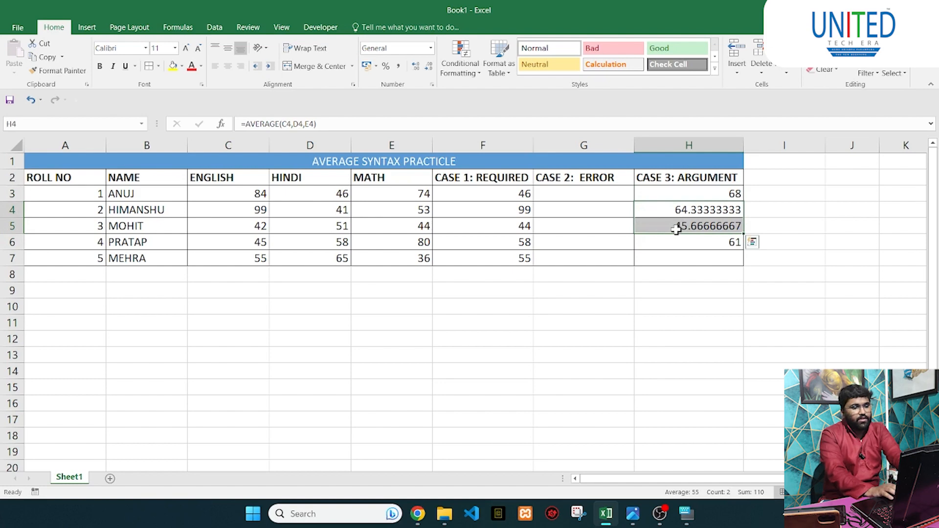
Enter =AVERAGE(C7,D7,E7) in cell H7 for the fifth student's three marks, and reselect the cell to check it.
left_click(679, 258)
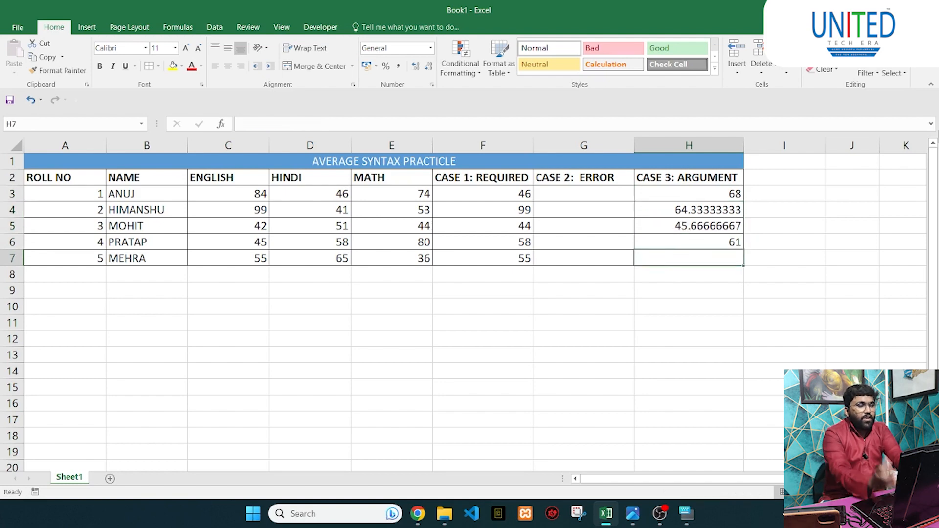
type("=")
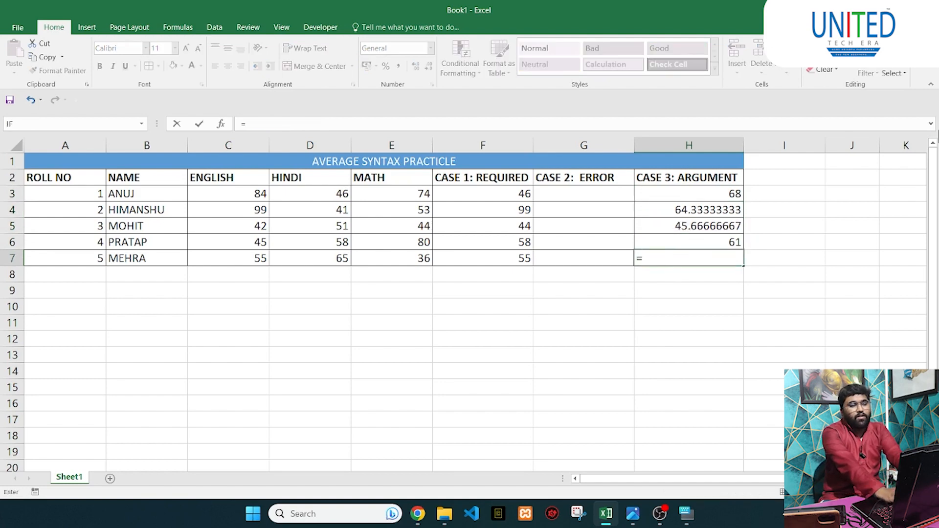
type("ave")
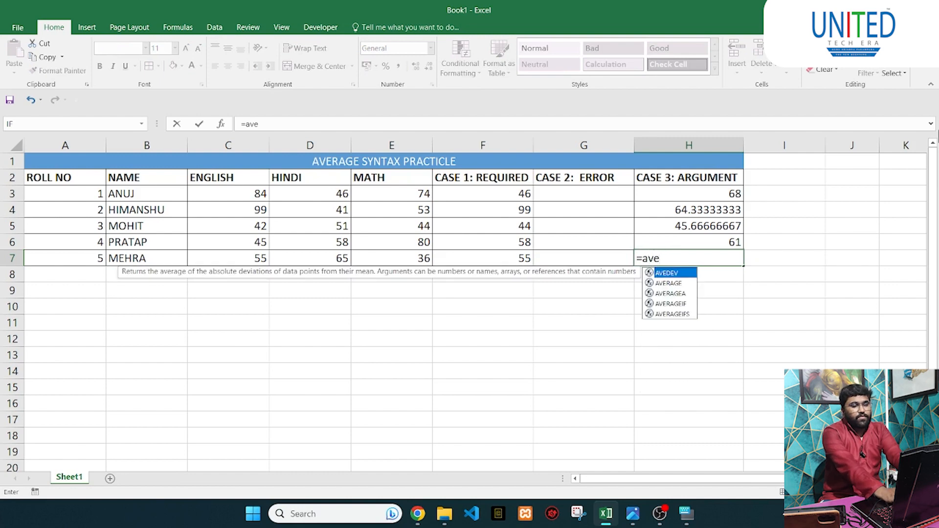
type("rea")
key("BackSpace")
key("BackSpace")
key("BackSpace")
type("rag")
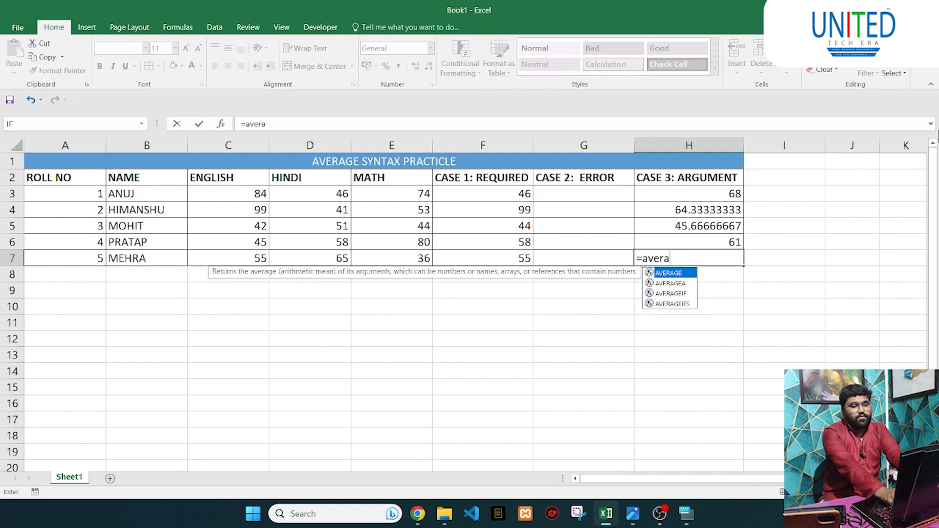
key("Tab")
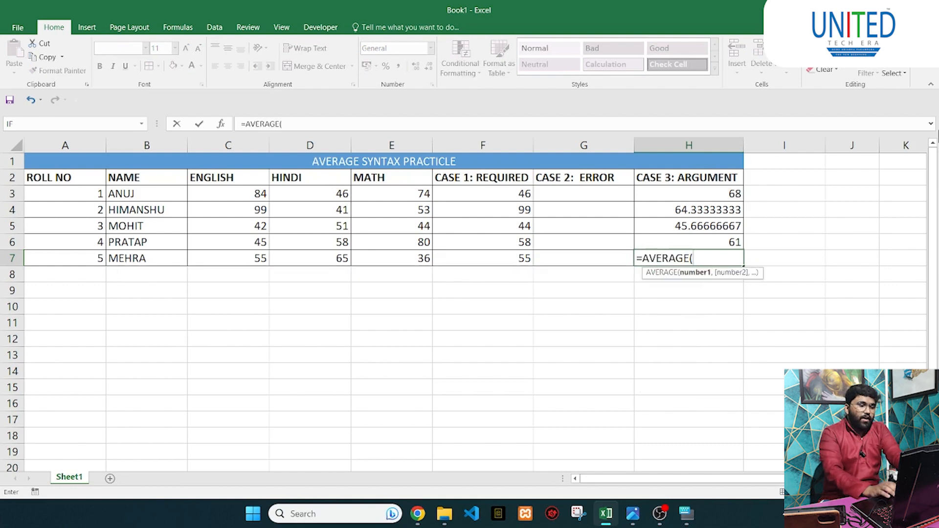
left_click(237, 265)
type(",")
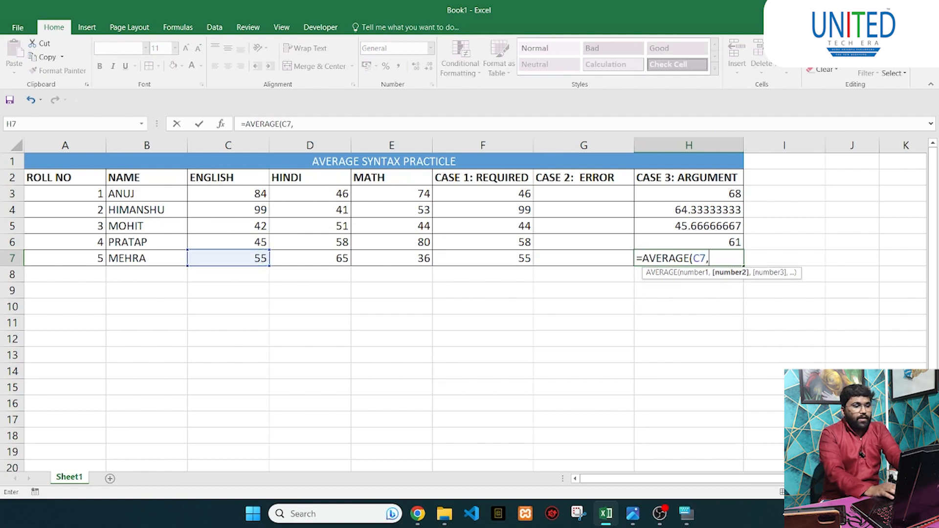
left_click(340, 259)
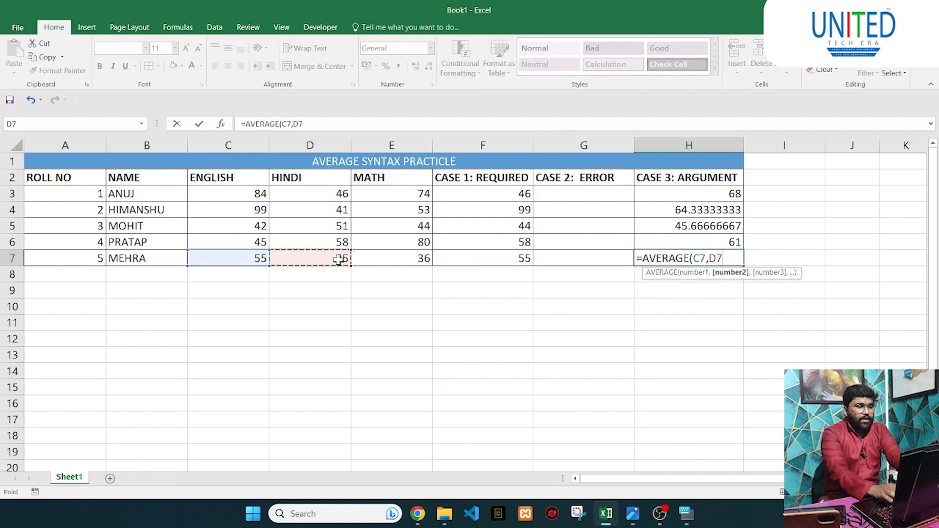
type(",")
left_click(412, 260)
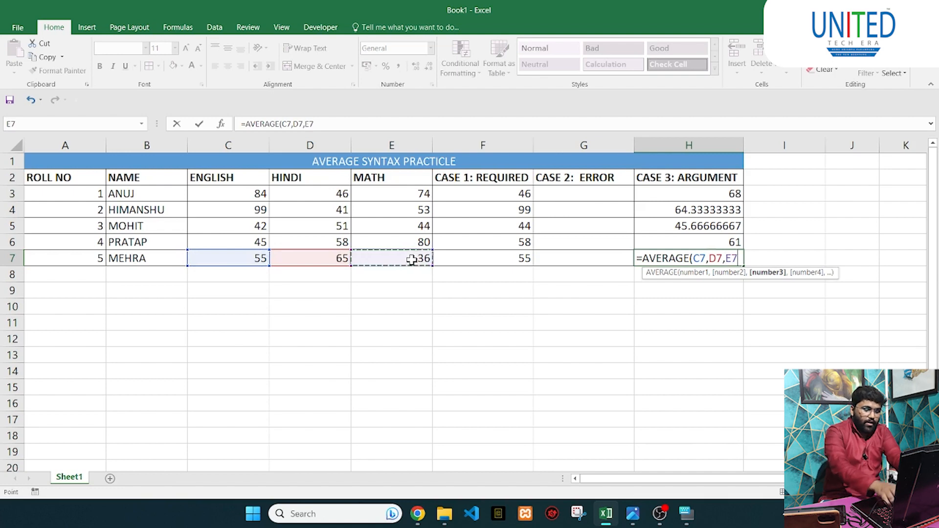
key("Return")
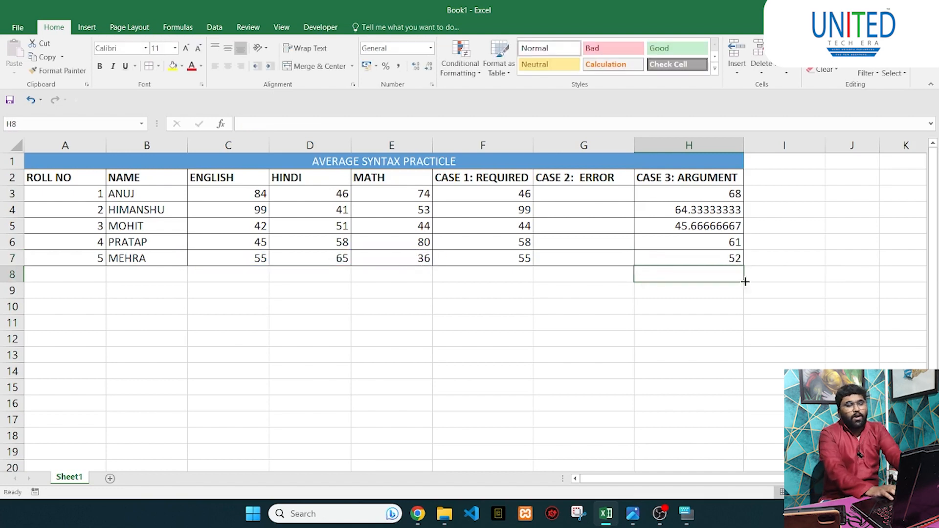
left_click(701, 258)
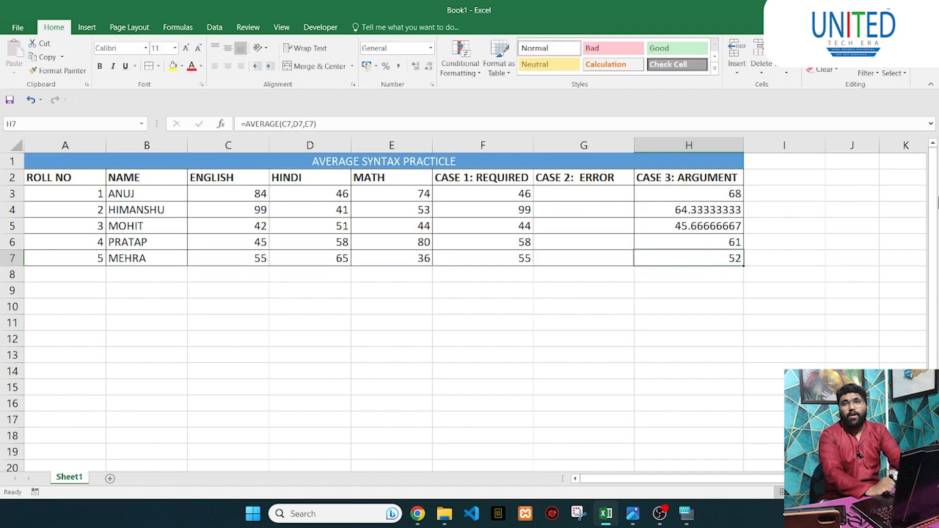